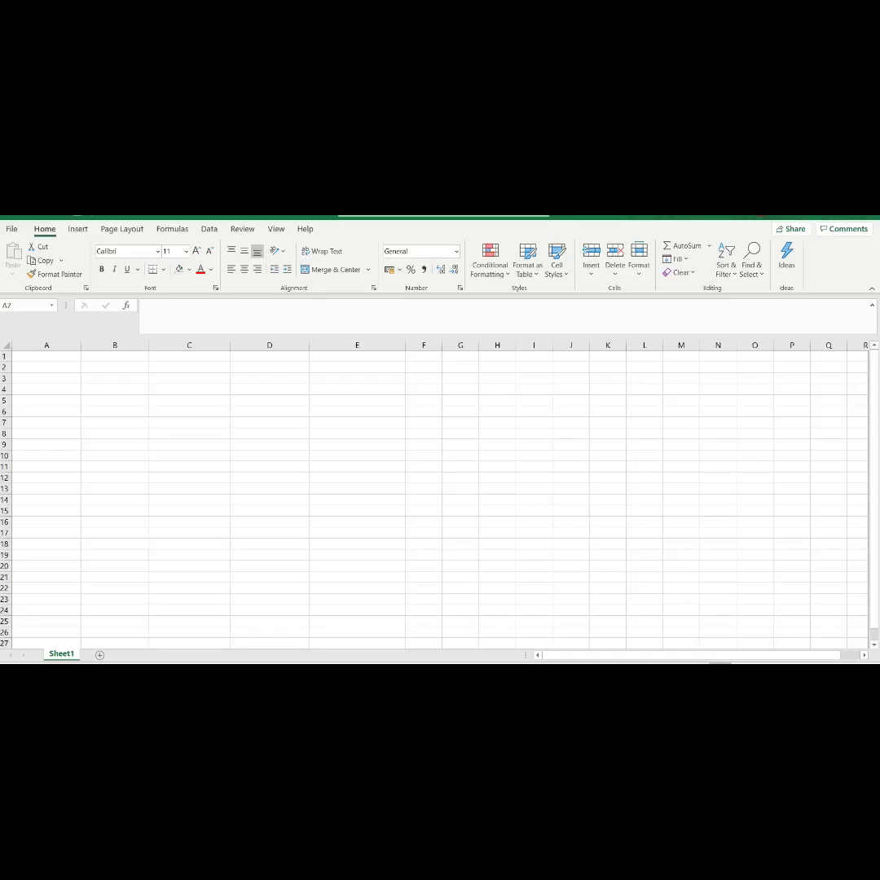
Step: Type the four loan labels Principal, Terms, Monthly Amort and Annual Interest Rate down A2:A5
click(59, 366)
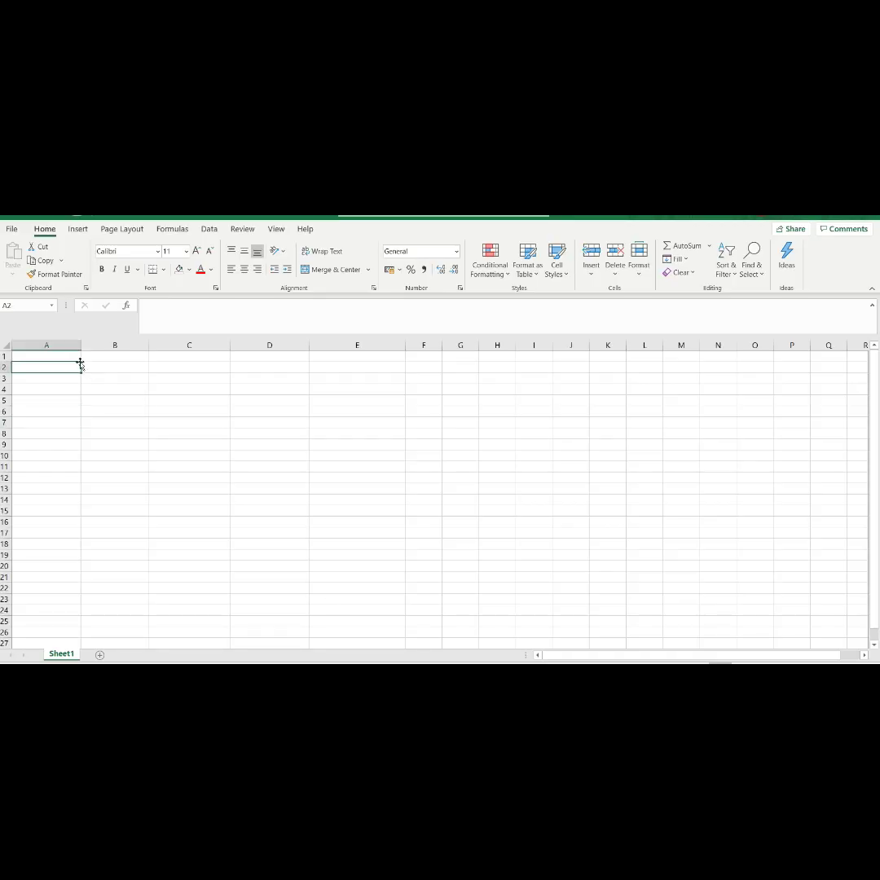
text(Princi)
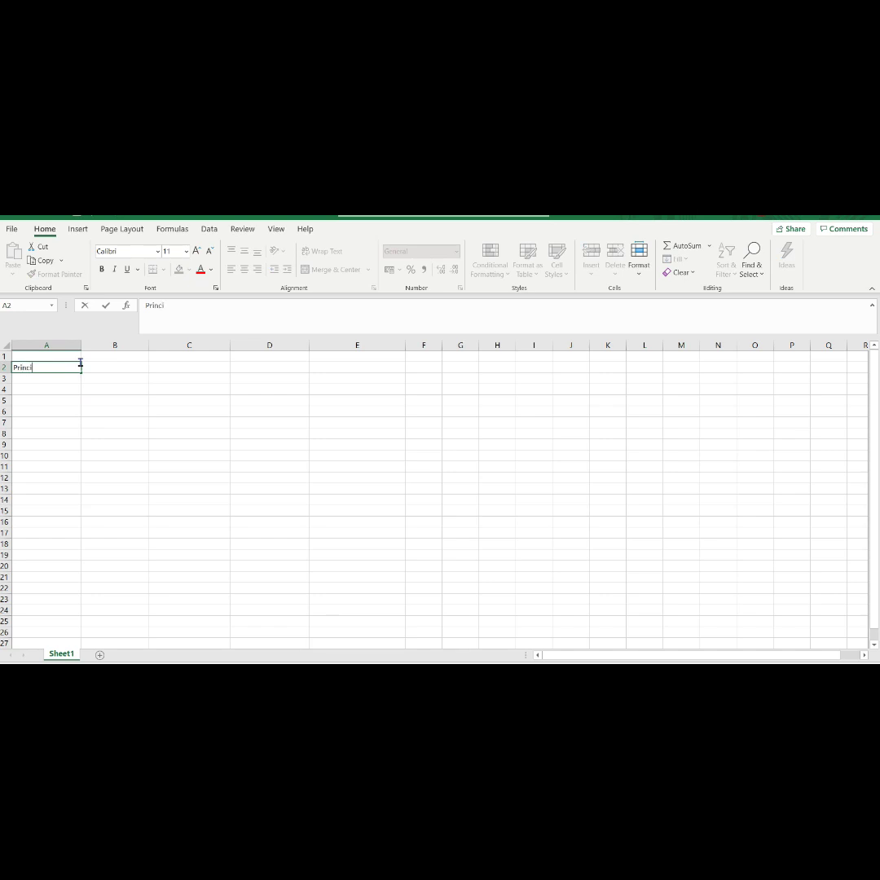
text(pal)
key(Return)
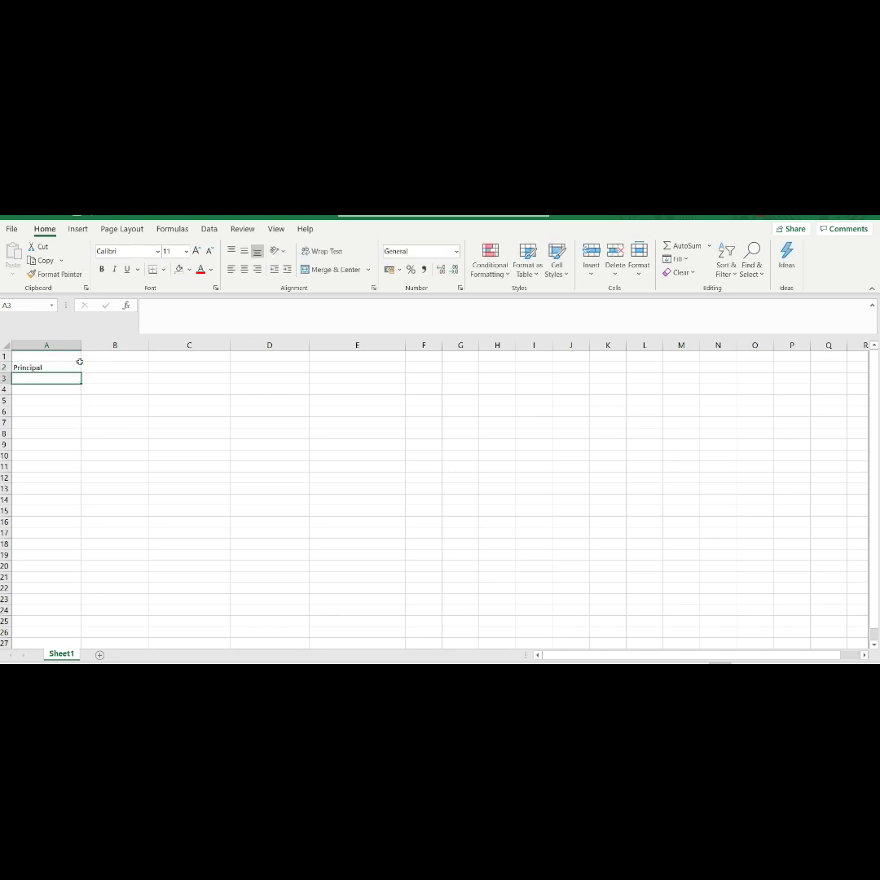
text(Terms)
key(Return)
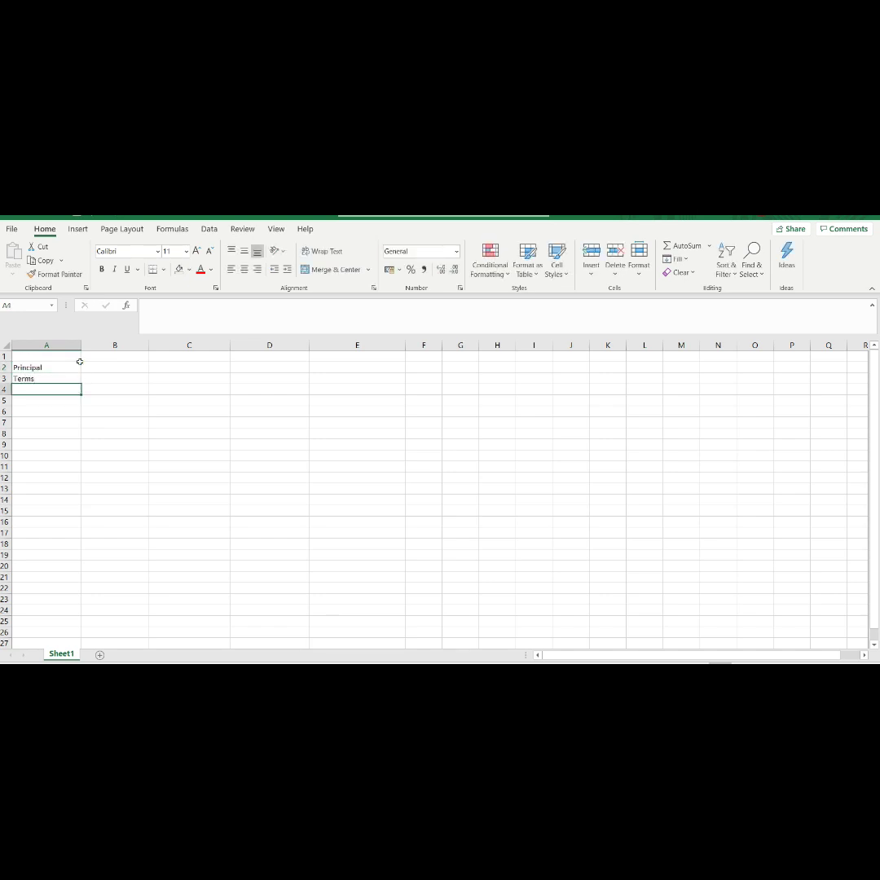
text(Monthl)
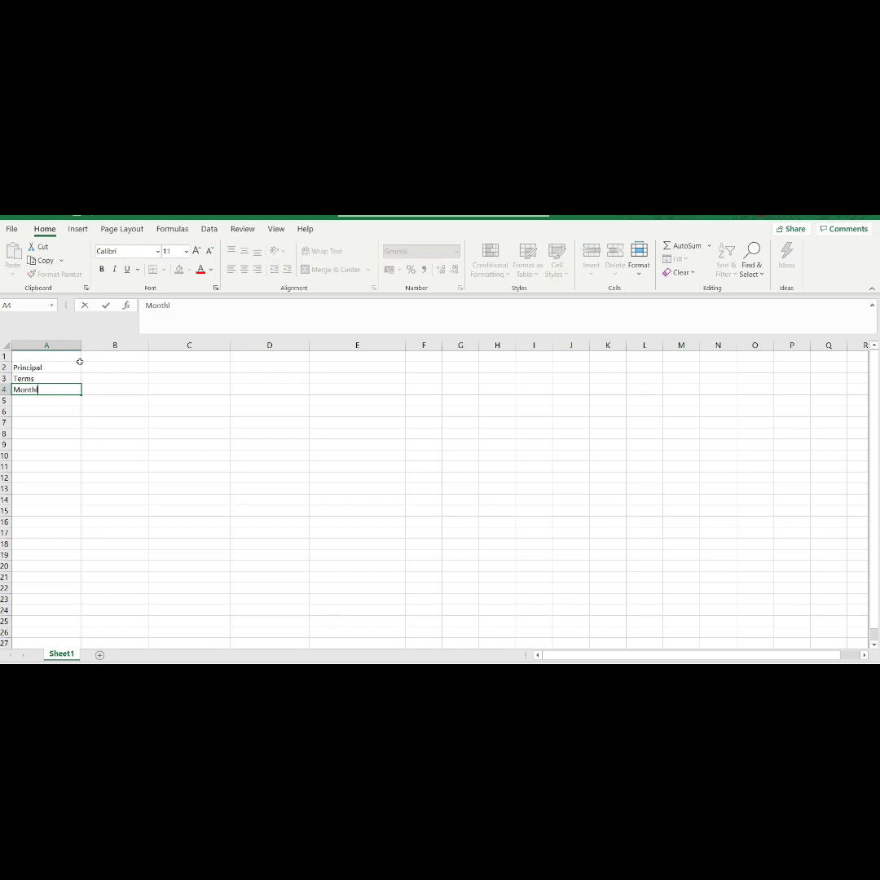
text(y Amort.)
key(Return)
text(Annual)
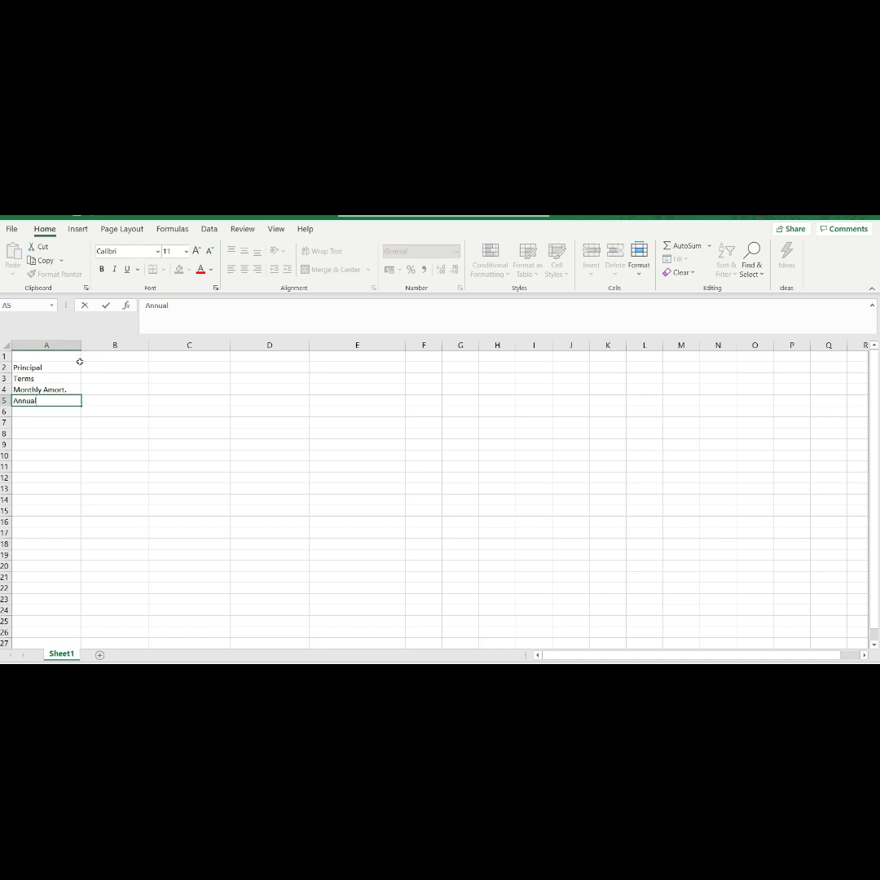
text( Interest Rate)
key(Return)
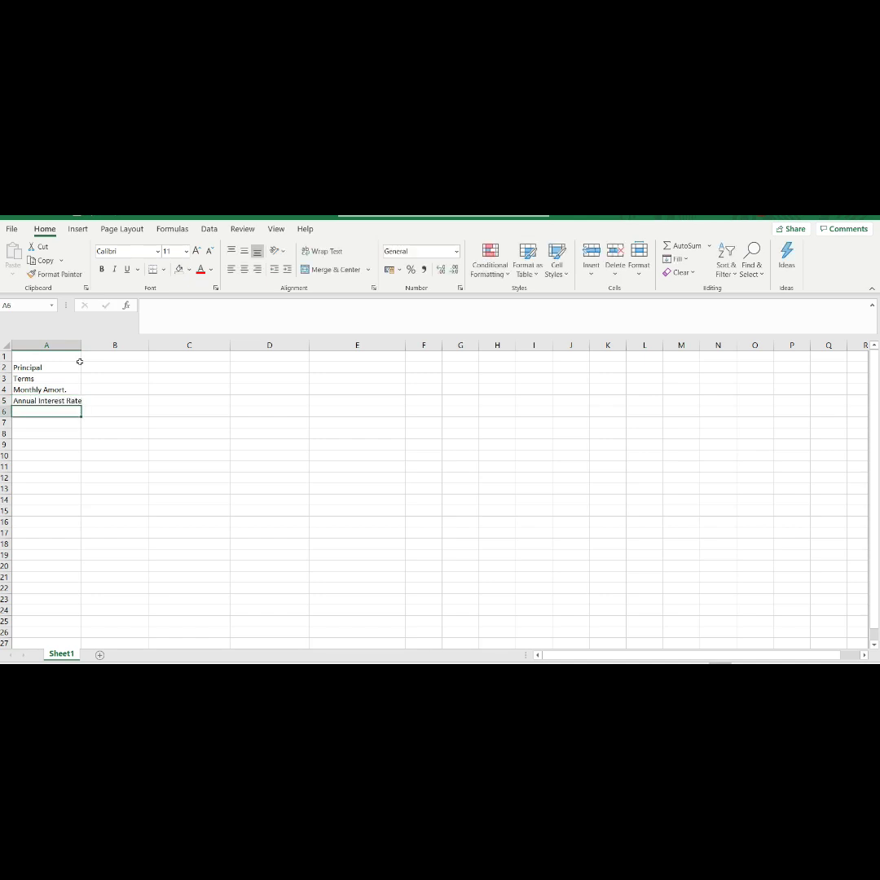
key(Up)
key(Up)
key(Up)
key(Up)
Step: Enter 1000000, 1 year and 100000 in B2, B3 and B4
key(Right)
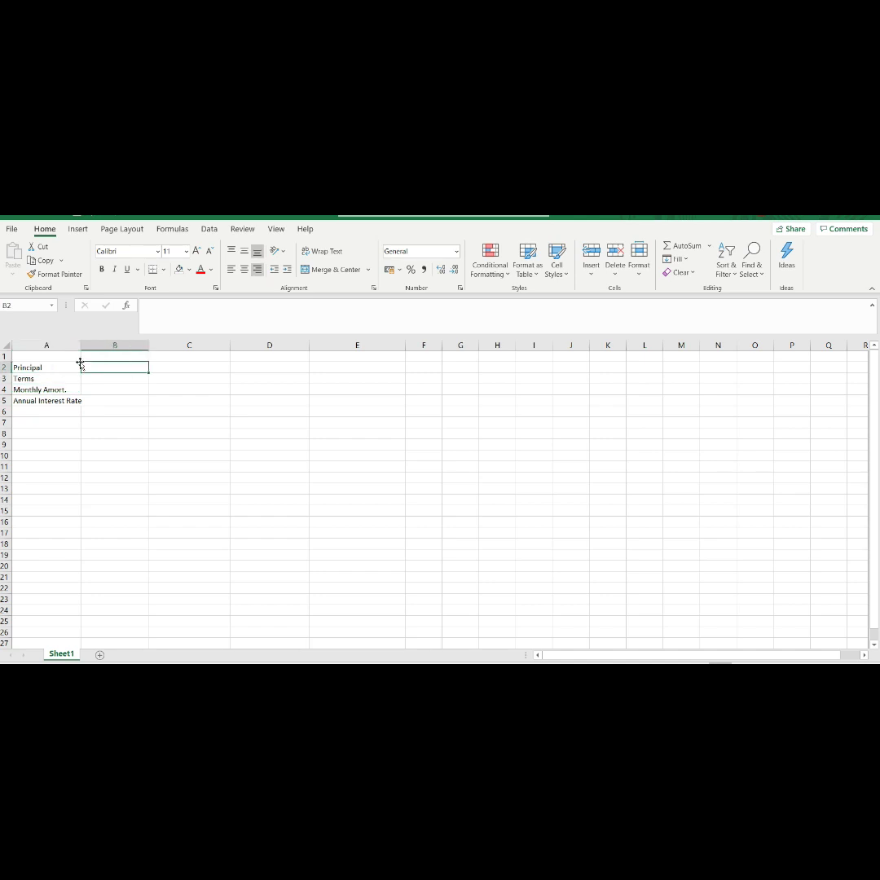
text(1000000)
key(Return)
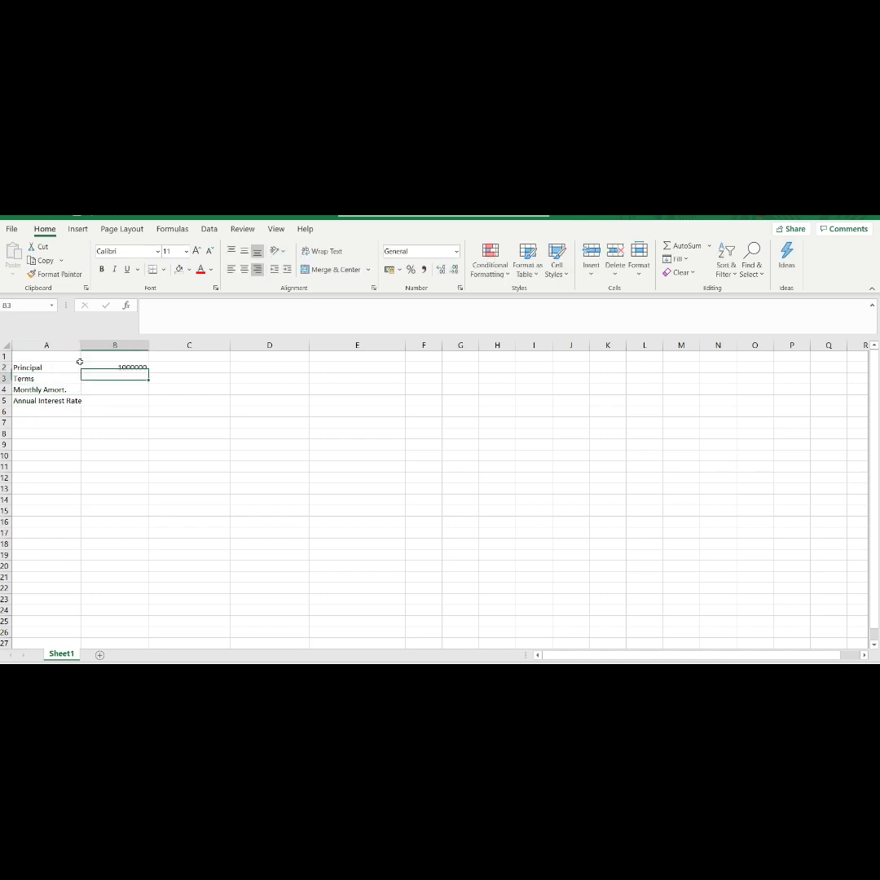
text(1)
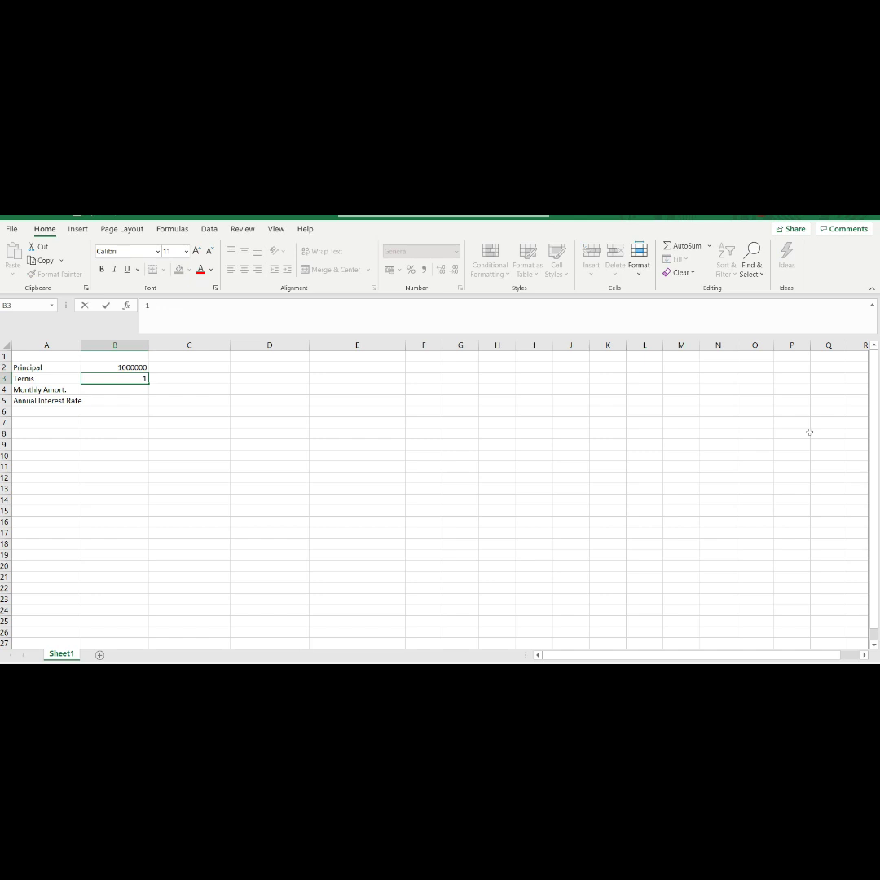
text( year)
key(Return)
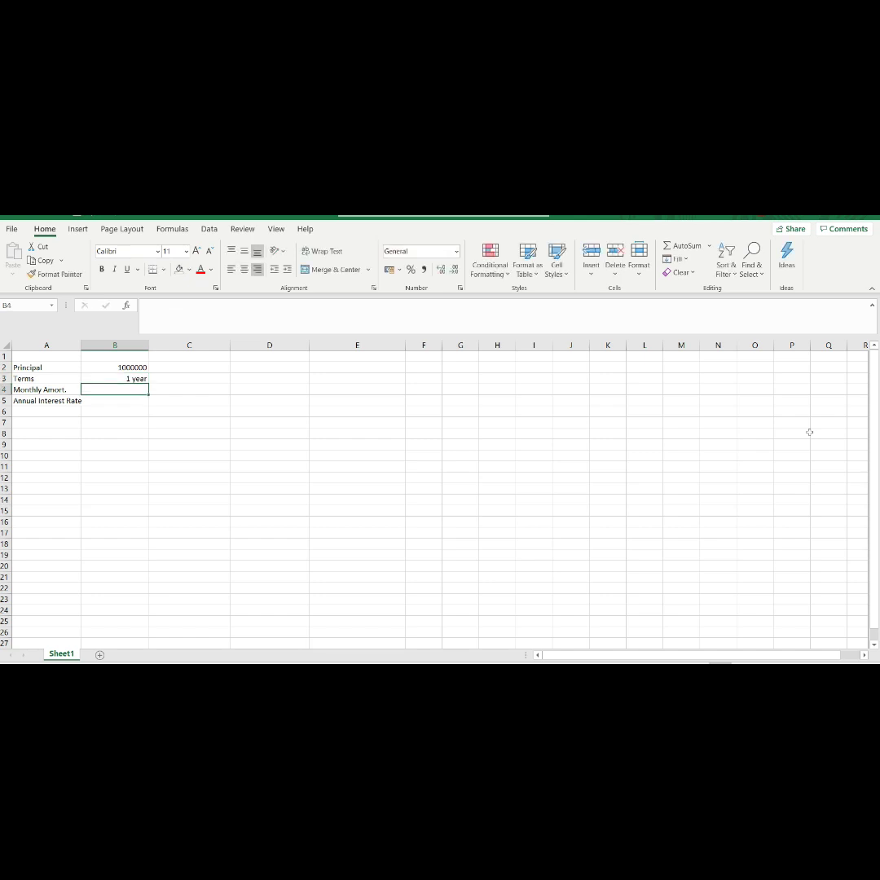
text(100000)
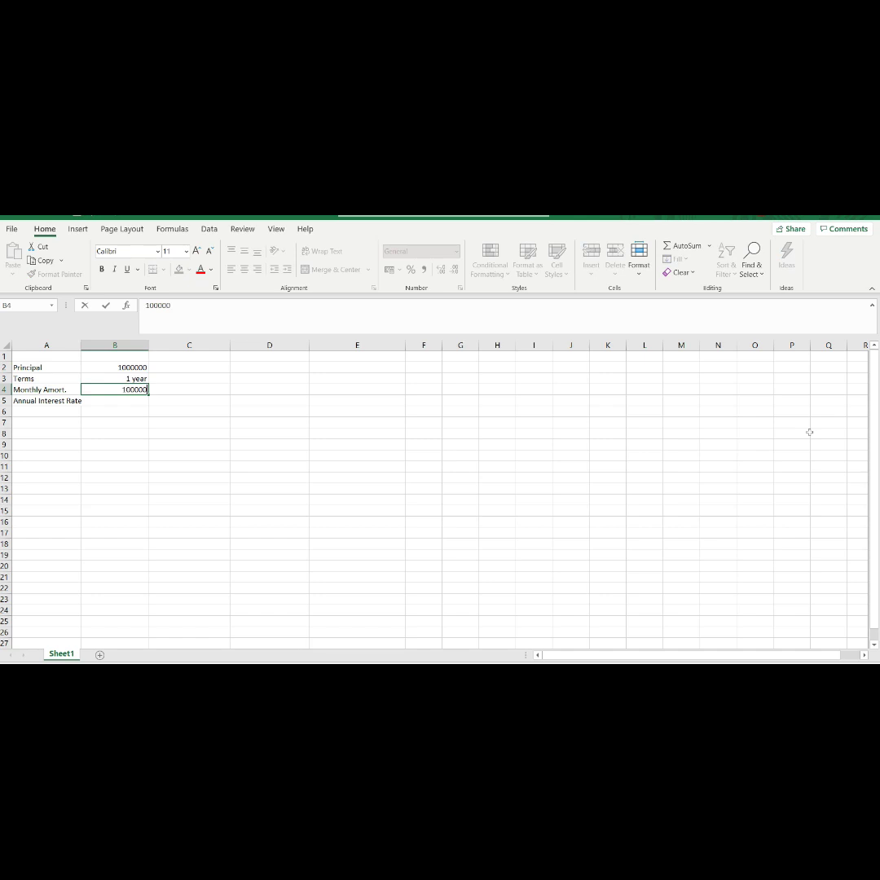
key(Return)
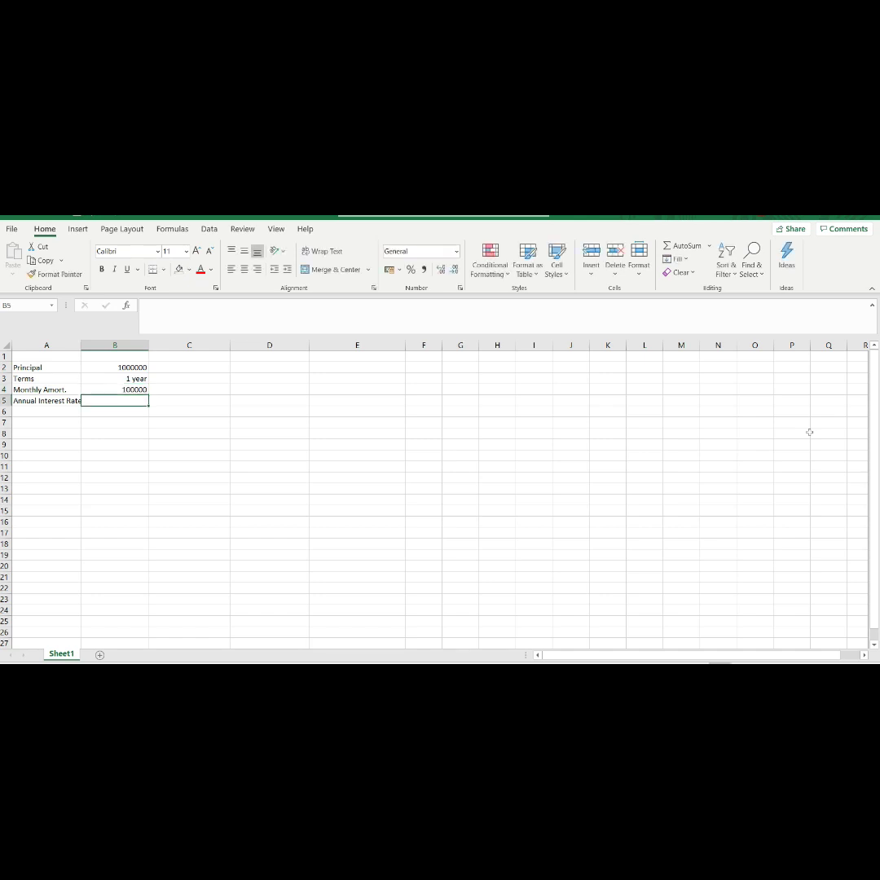
Step: Apply Accounting number format to B2:B4
key(Up)
key(shift+Up)
key(shift+Up)
key(alt+h)
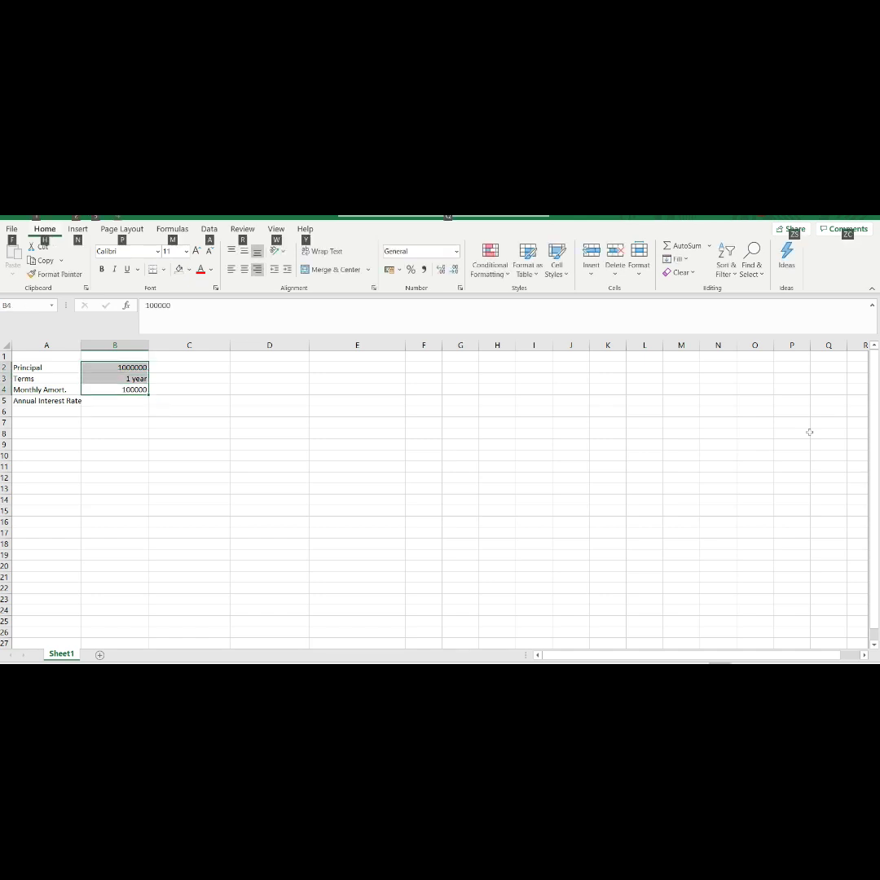
key(a)
key(n)
key(Return)
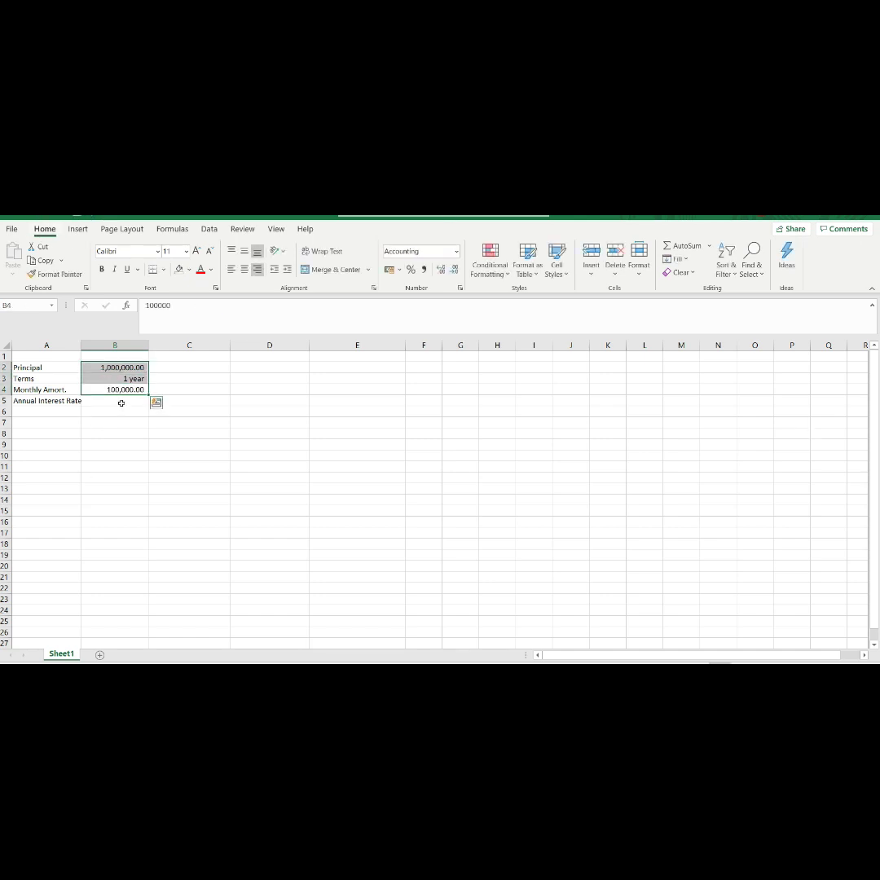
Step: Fill the annual interest rate cell B5 with orange
click(121, 401)
click(189, 270)
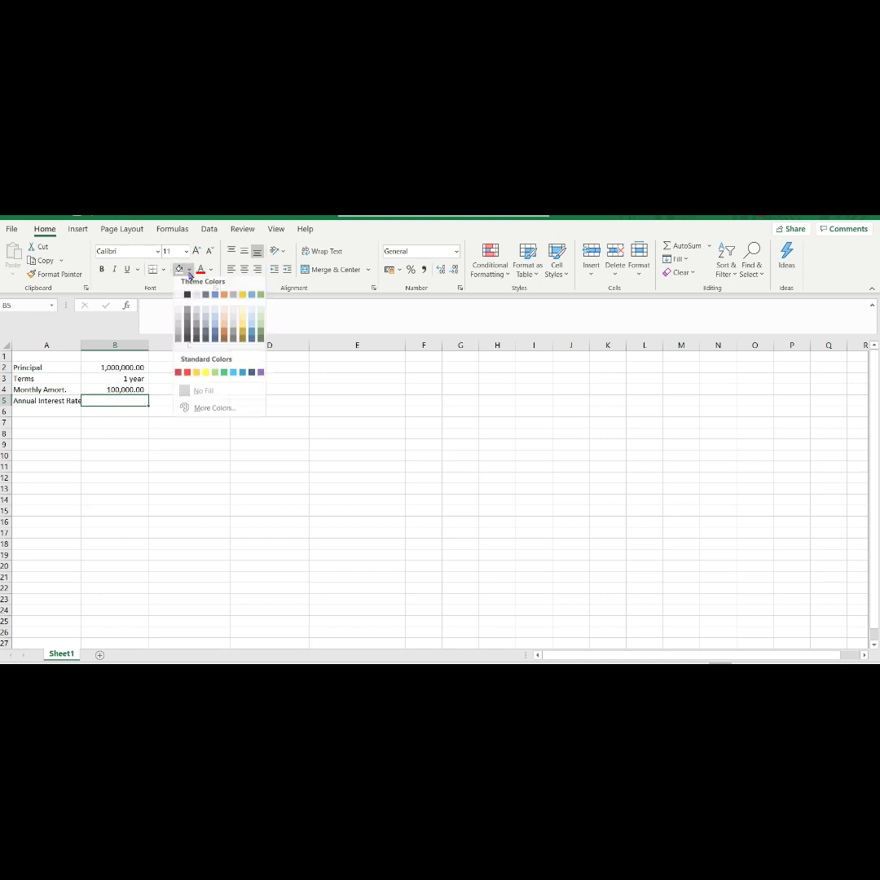
click(199, 373)
click(183, 401)
click(143, 401)
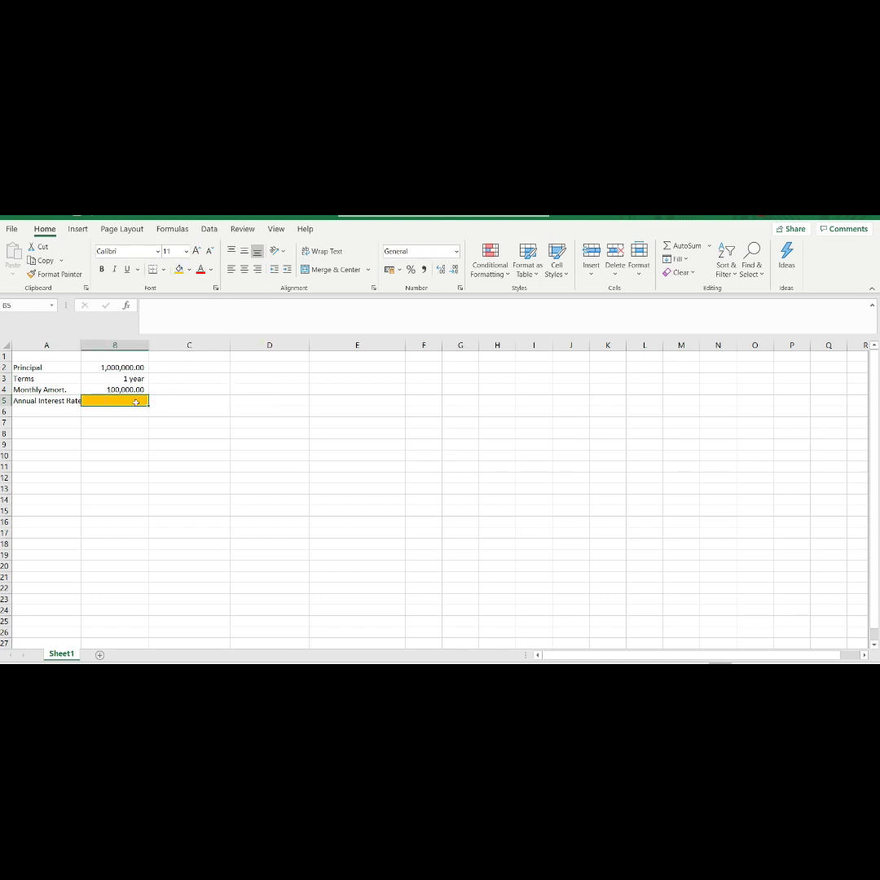
Step: Type the Month and Principal bal. headings into A7 and B7
click(51, 422)
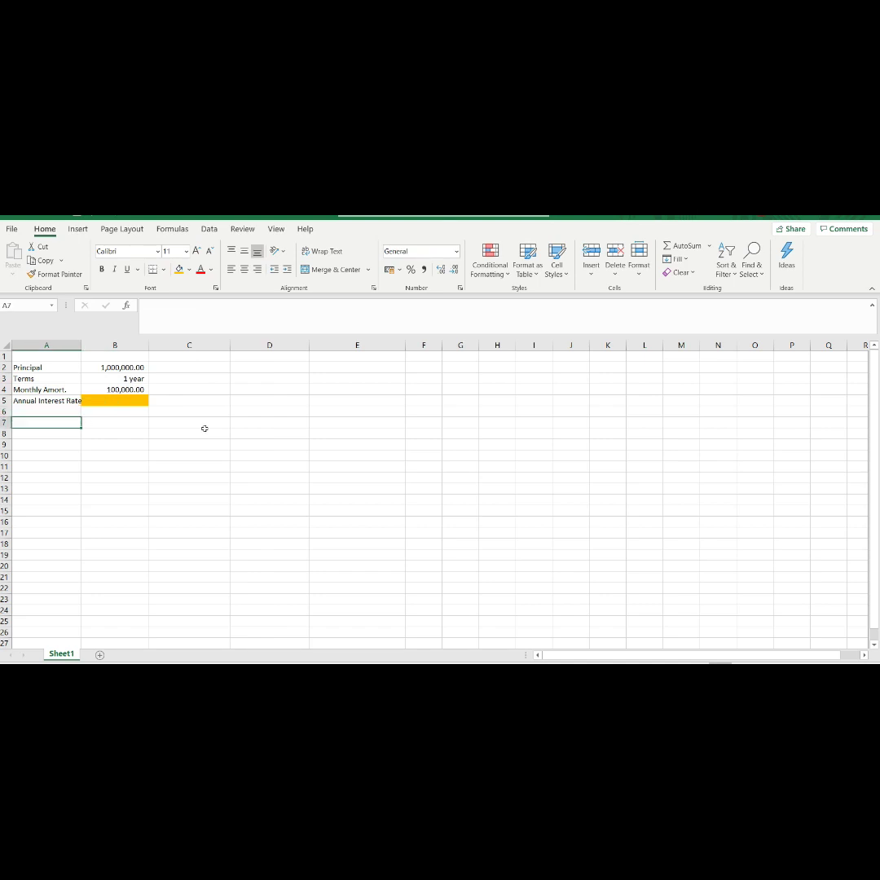
text(Month)
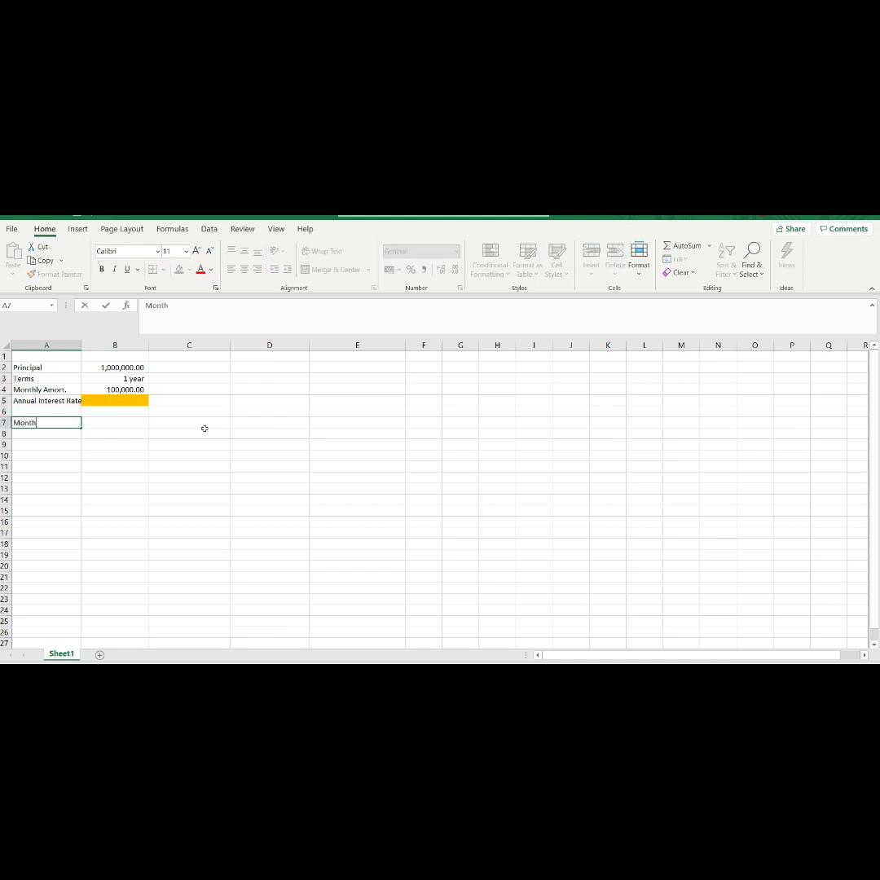
key(Return)
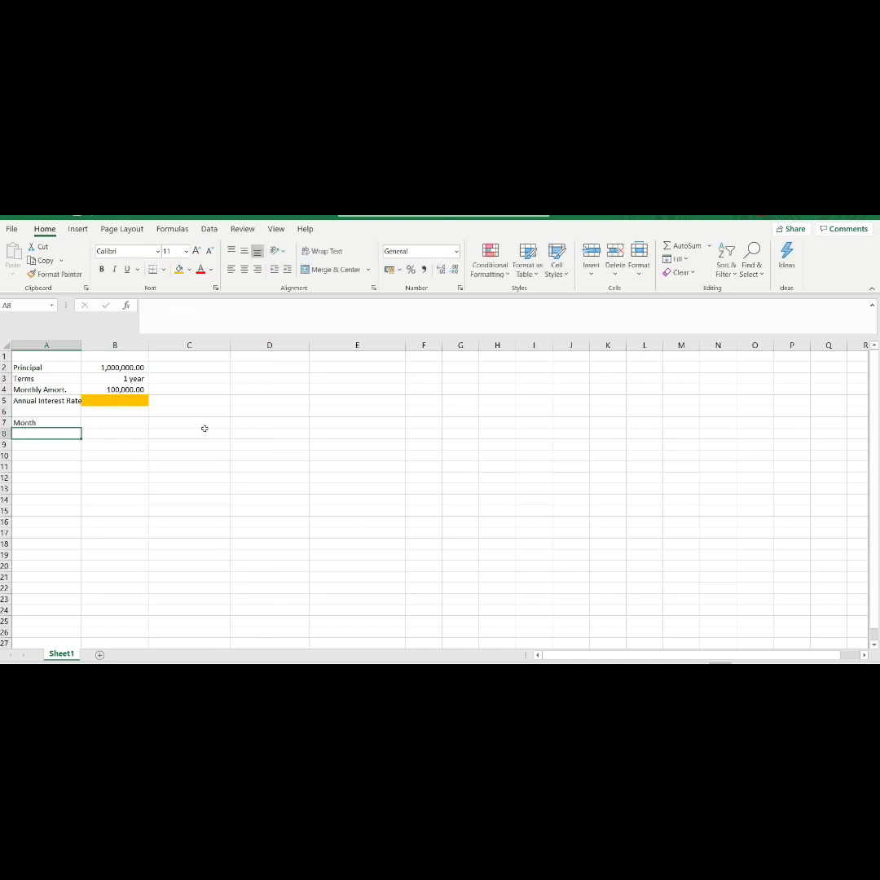
key(Up)
key(Right)
text(Prin)
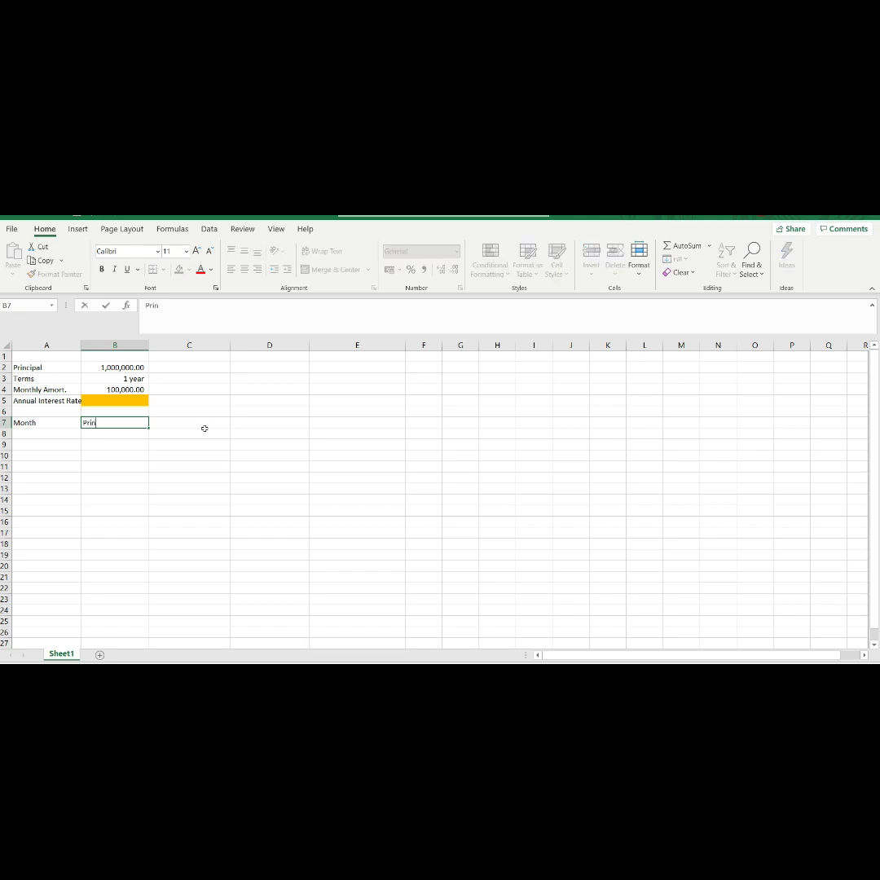
text(cipal bal.)
key(Right)
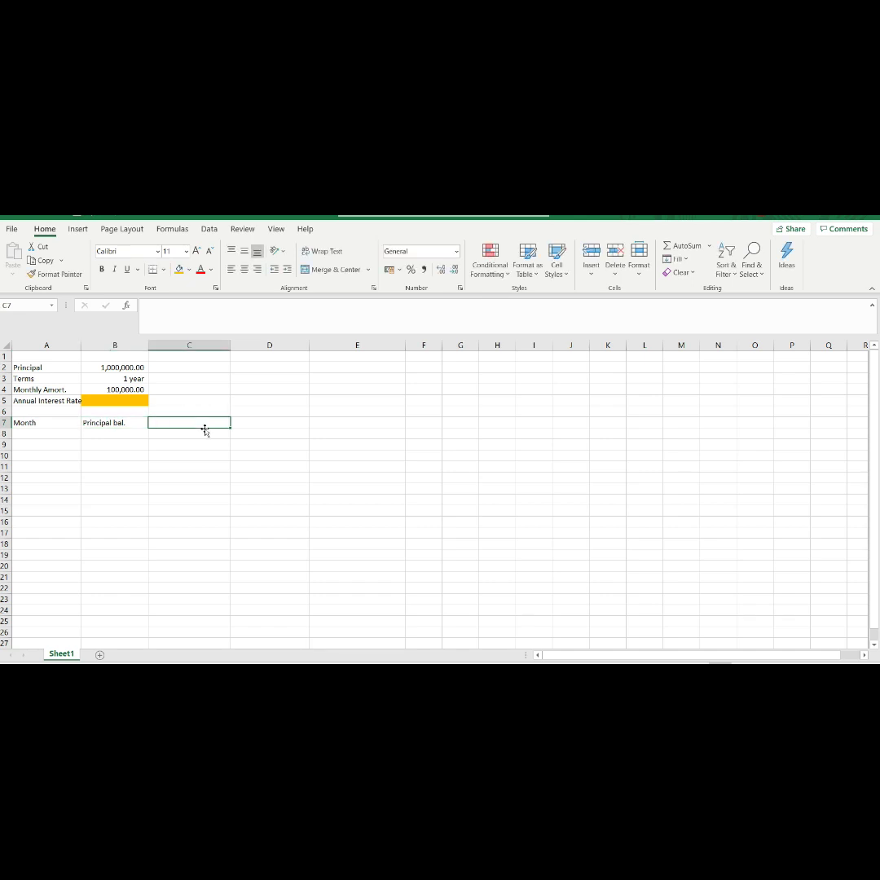
Step: Add the Principal payment, Interest payment and Monthly amort. headings in C7 through E7
text(Principal payment)
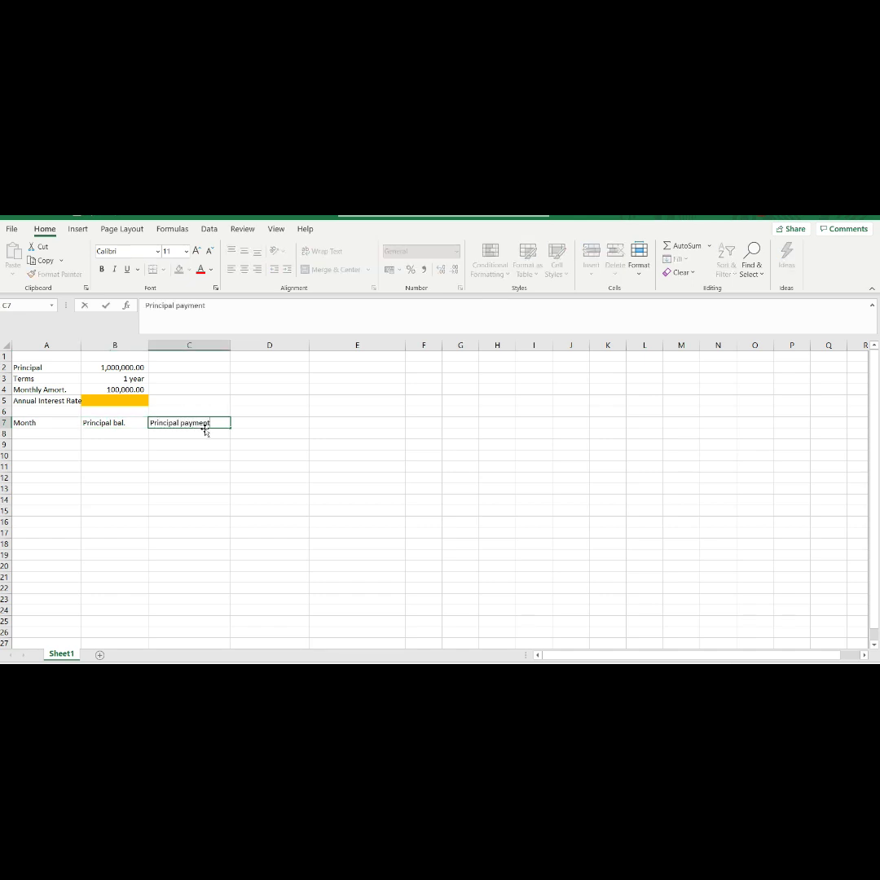
key(Right)
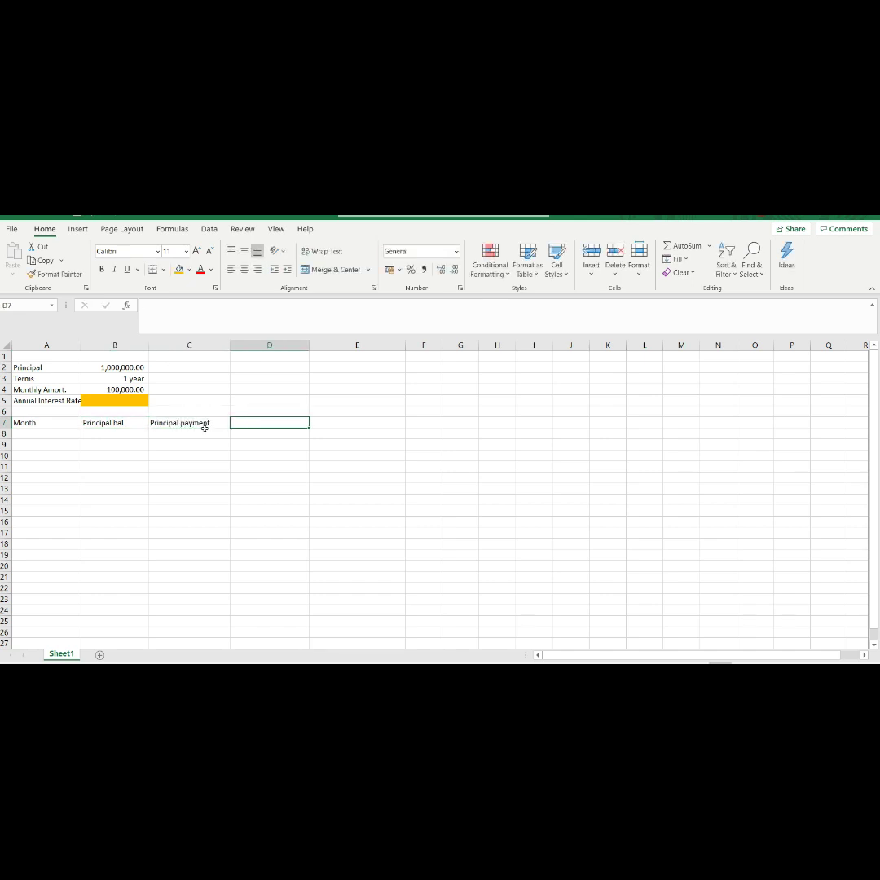
text(Intere)
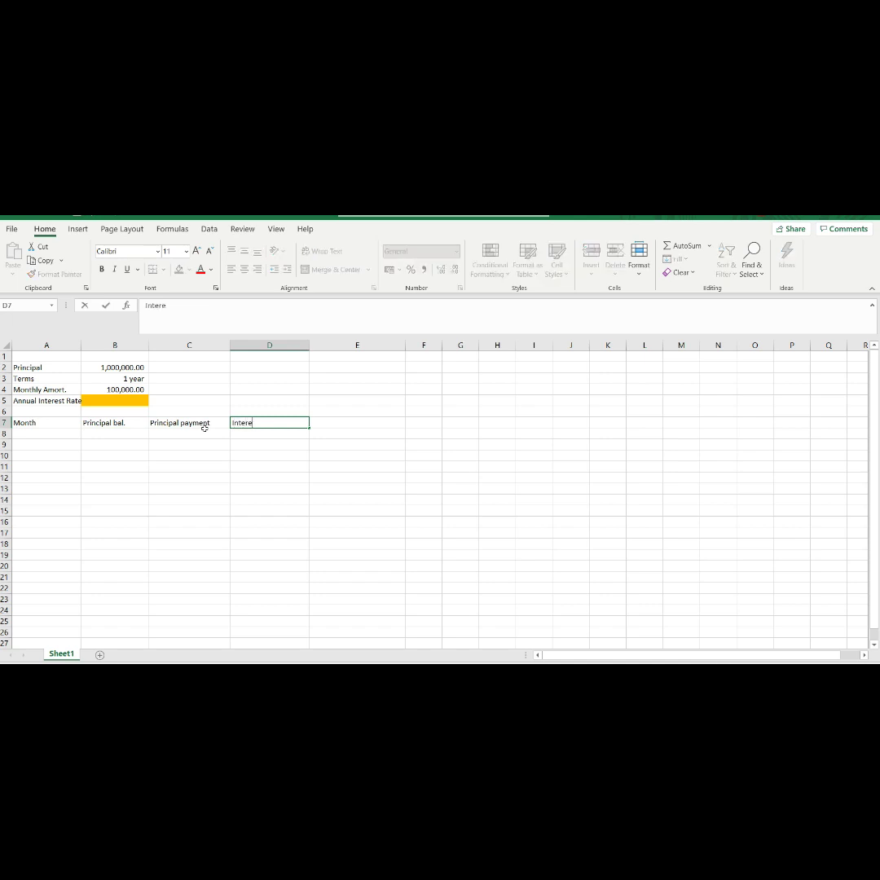
text(st payment)
key(Right)
key(F2)
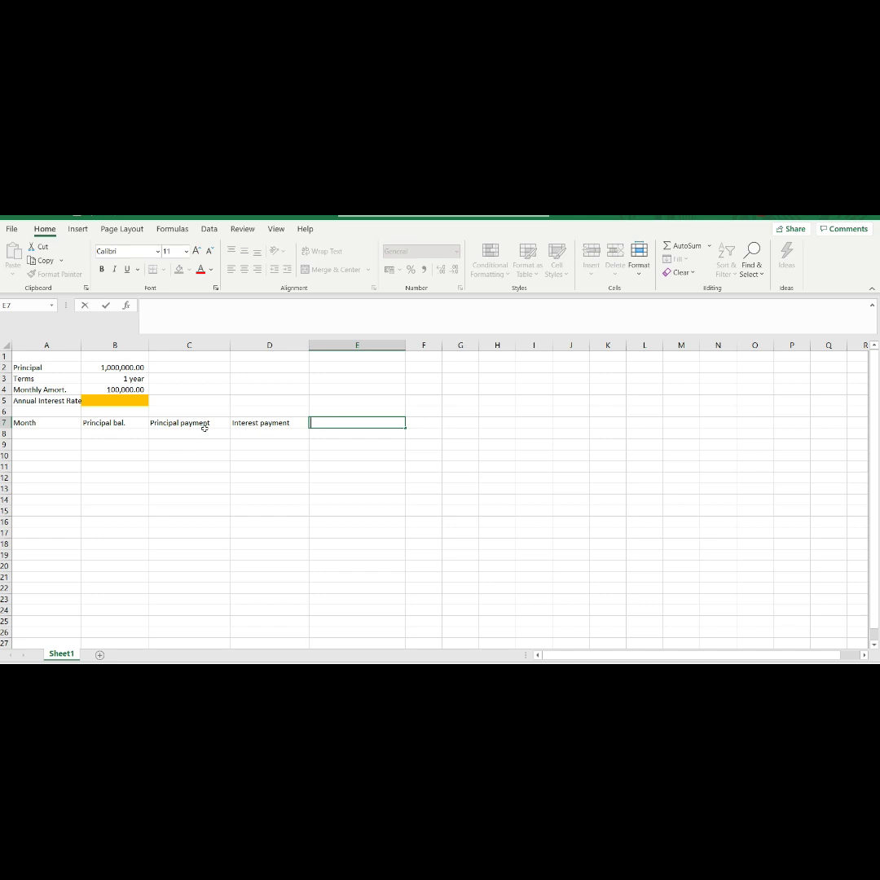
text(Monthly amort.)
key(Return)
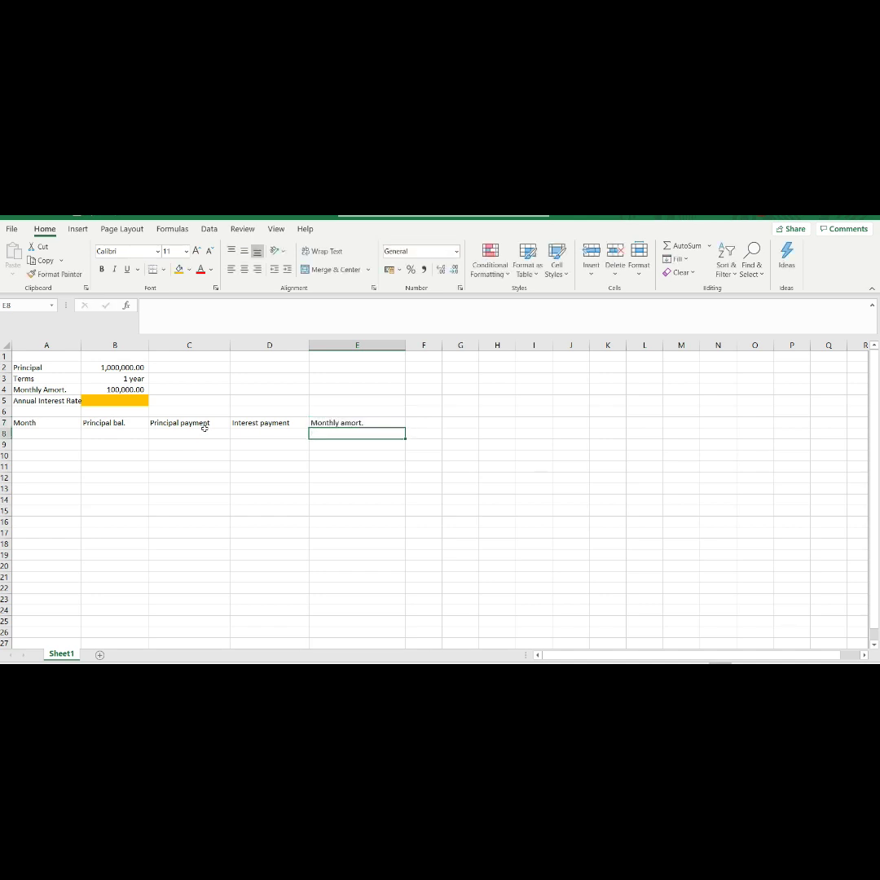
Step: Make E8 show the monthly amortization with the absolute formula =$B$4
text(=)
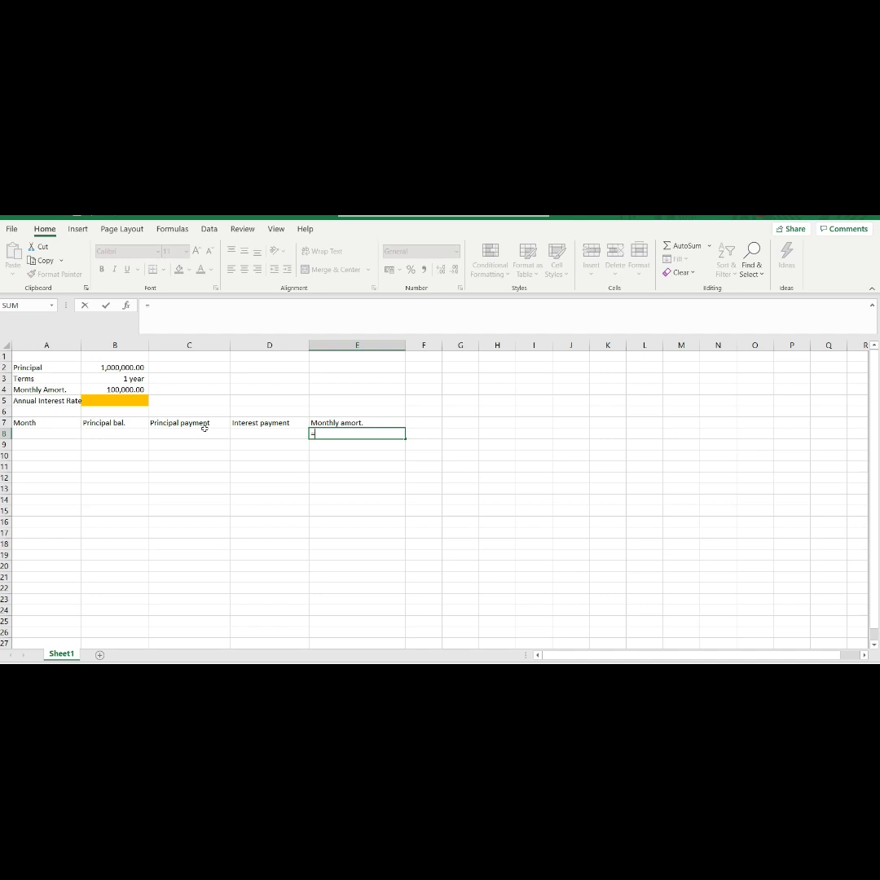
click(132, 389)
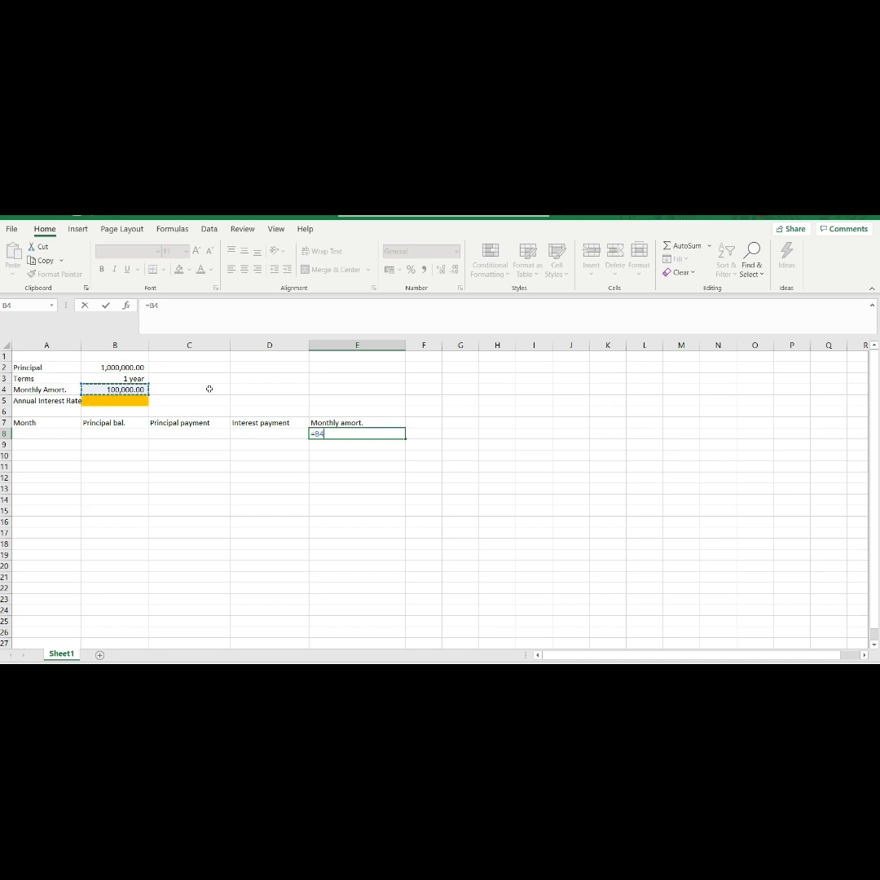
key(F4)
key(Return)
key(Up)
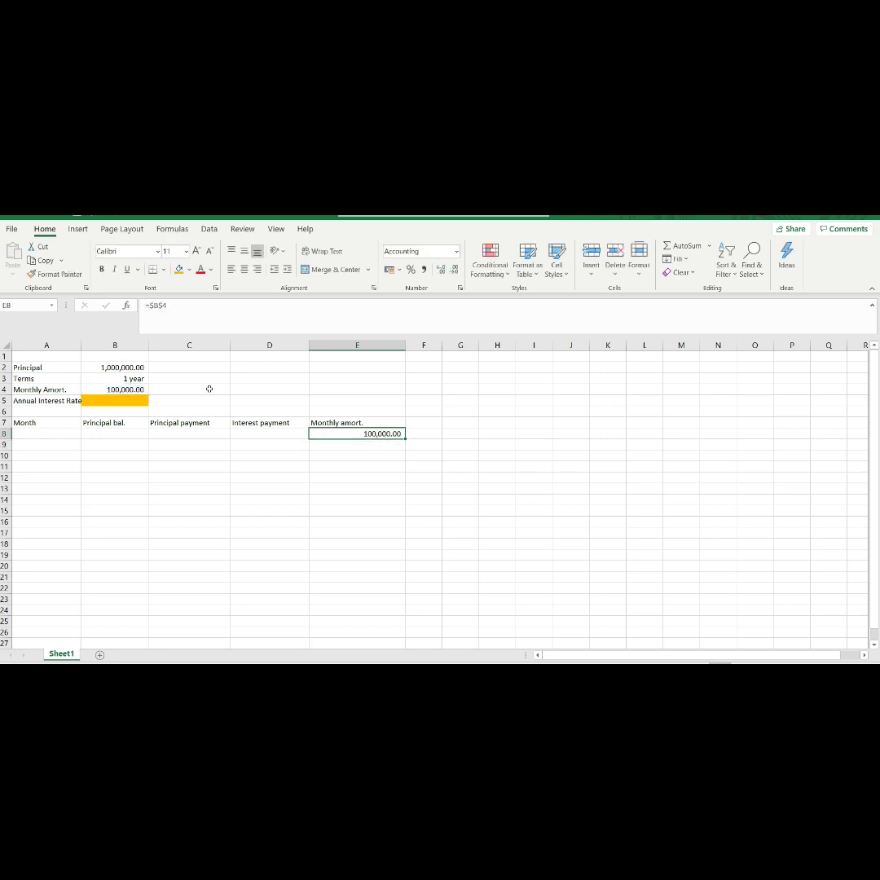
key(Left)
key(Left)
key(Left)
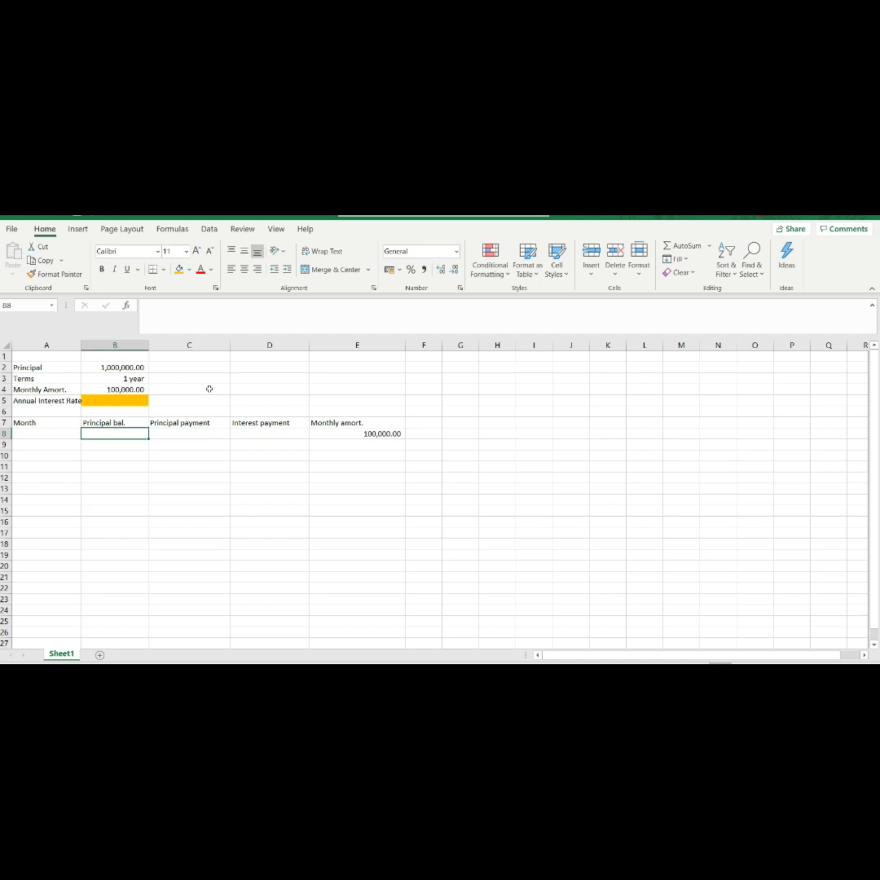
Step: Enter months 1, 2 and 3 in A8:A10
key(Left)
text(1)
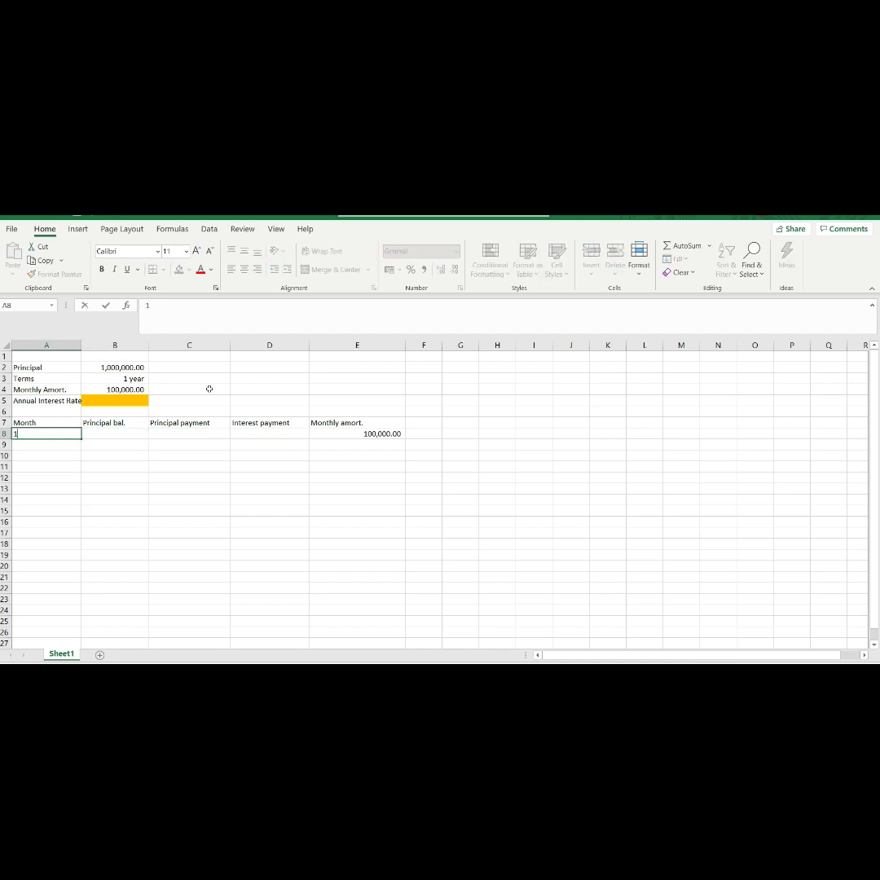
key(Return)
text(2)
key(Return)
text(3)
key(Return)
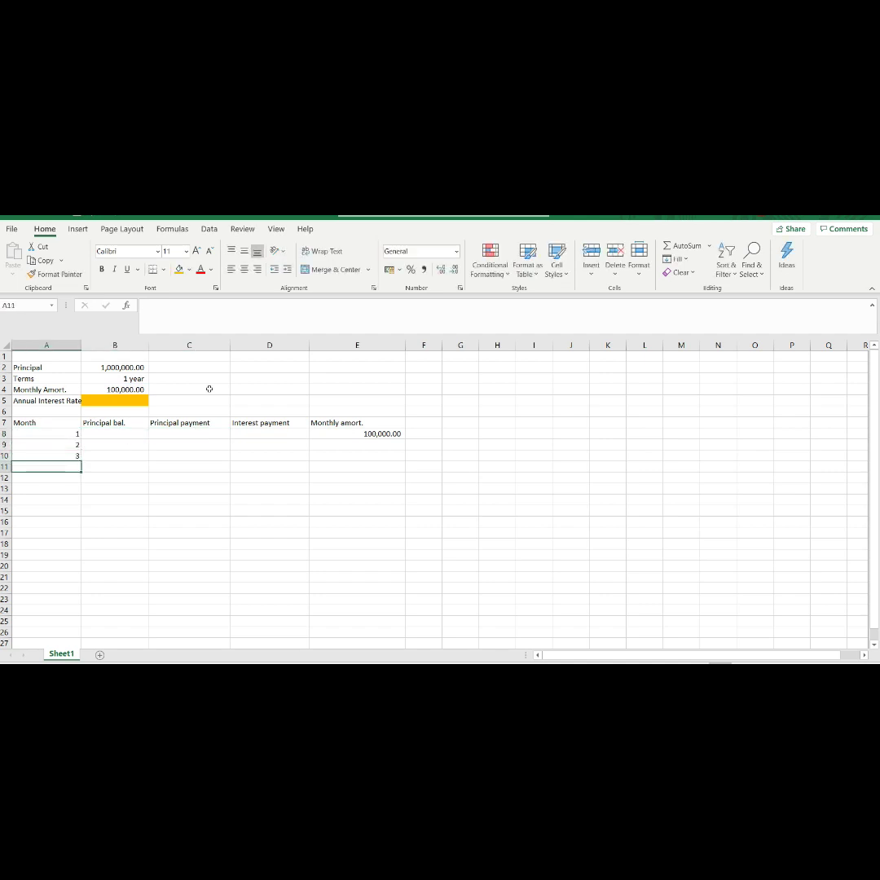
Step: Fill the month series down to 12 in A19 and delete the extra 13
key(Up)
key(Up)
key(Up)
key(shift+Down)
key(shift+Down)
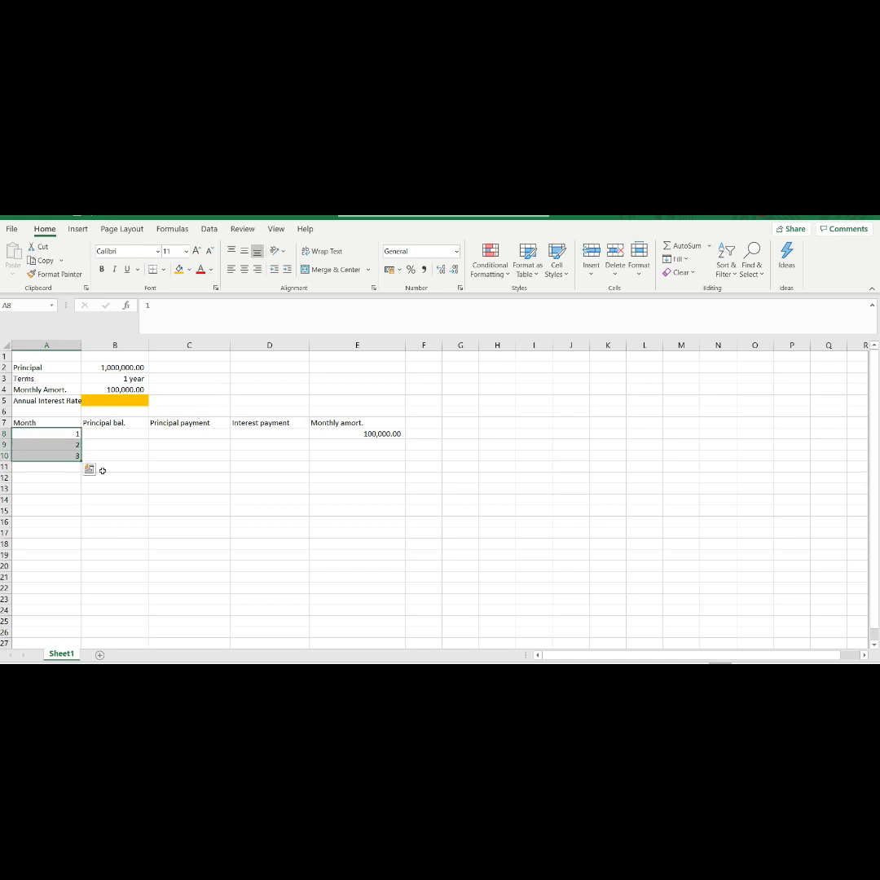
drag(80, 460, 81, 570)
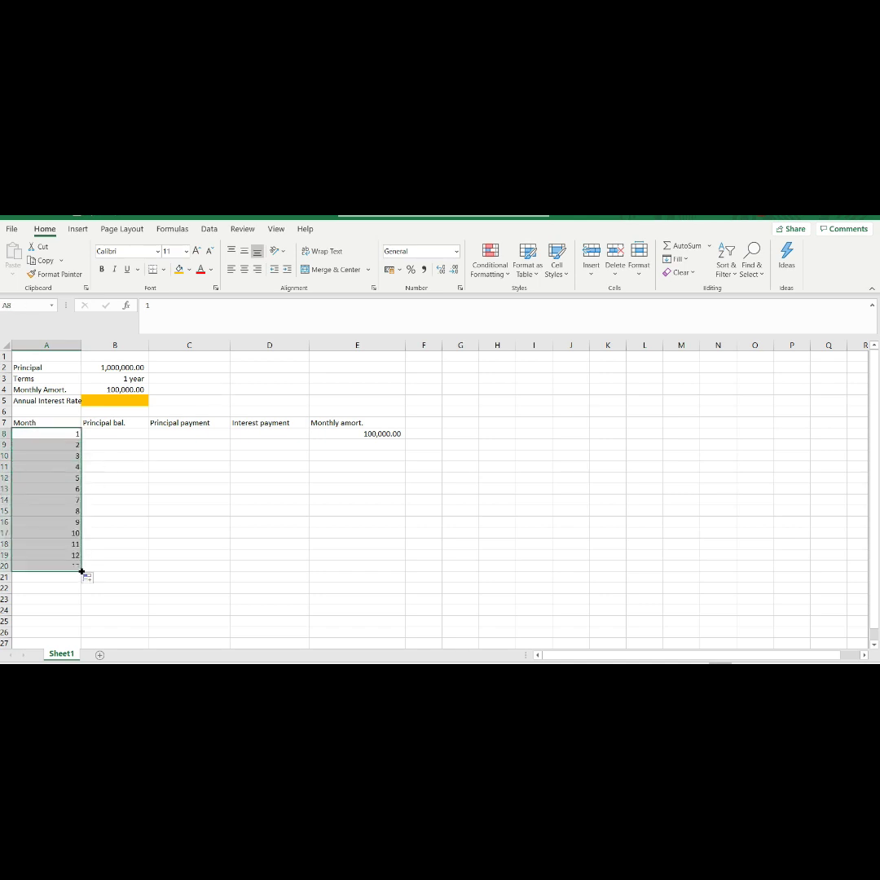
click(75, 565)
key(Delete)
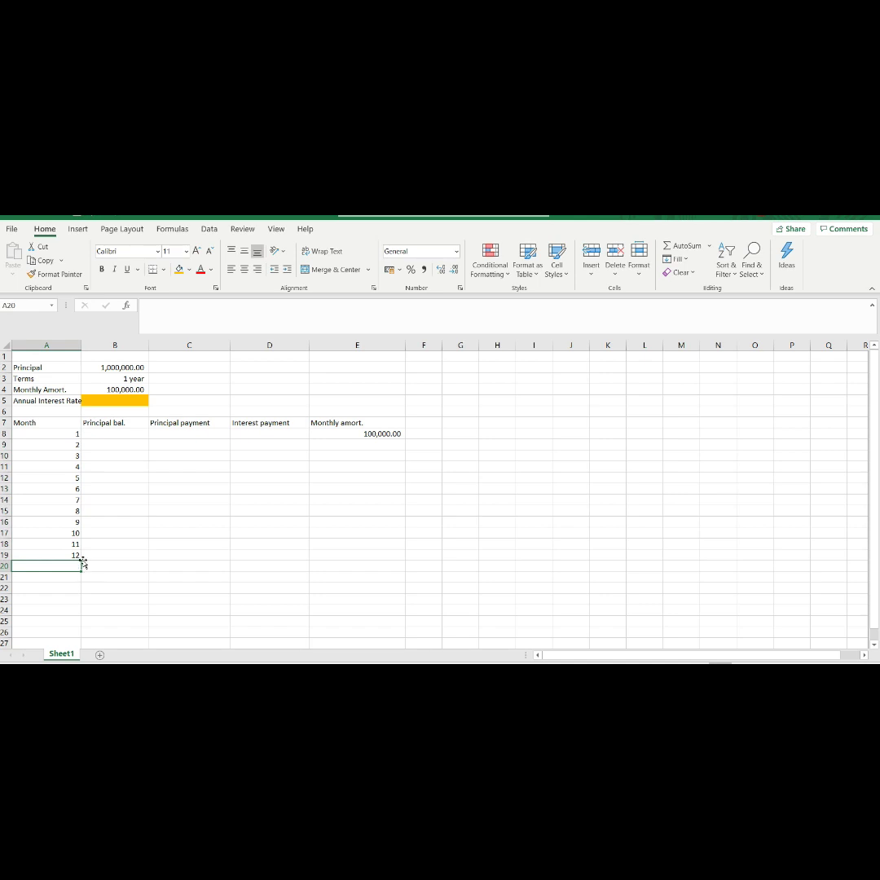
click(114, 486)
click(123, 431)
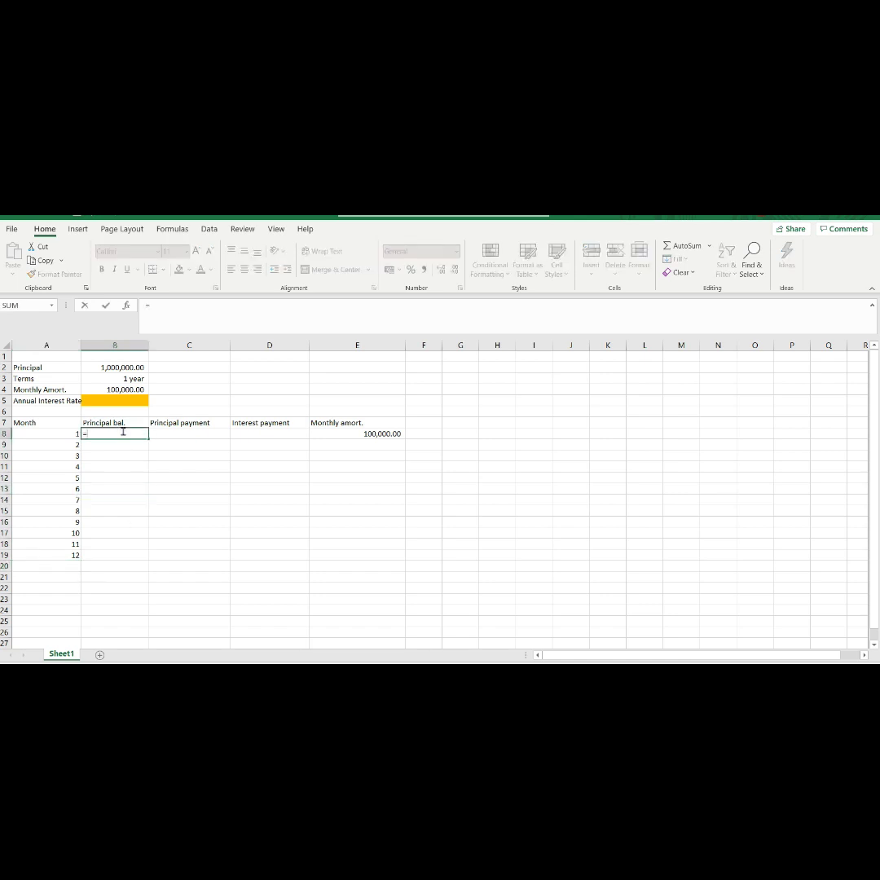
Step: Enter the month 1 balance formula =B2-C8 in B8
text(=)
click(121, 367)
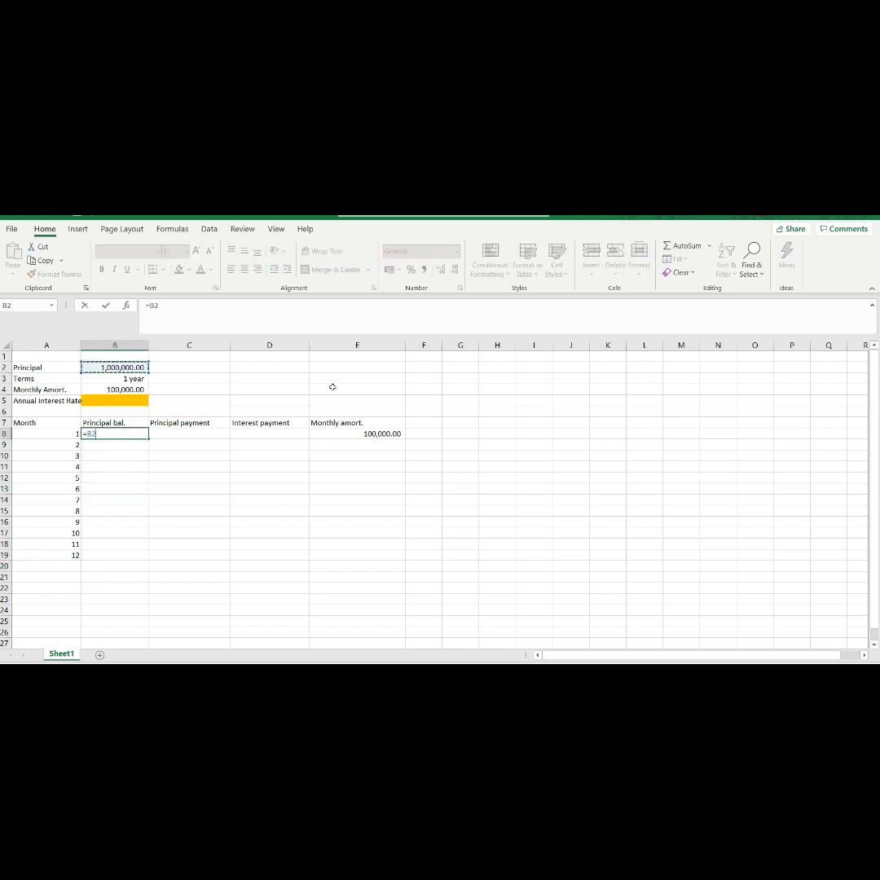
text(-)
key(Right)
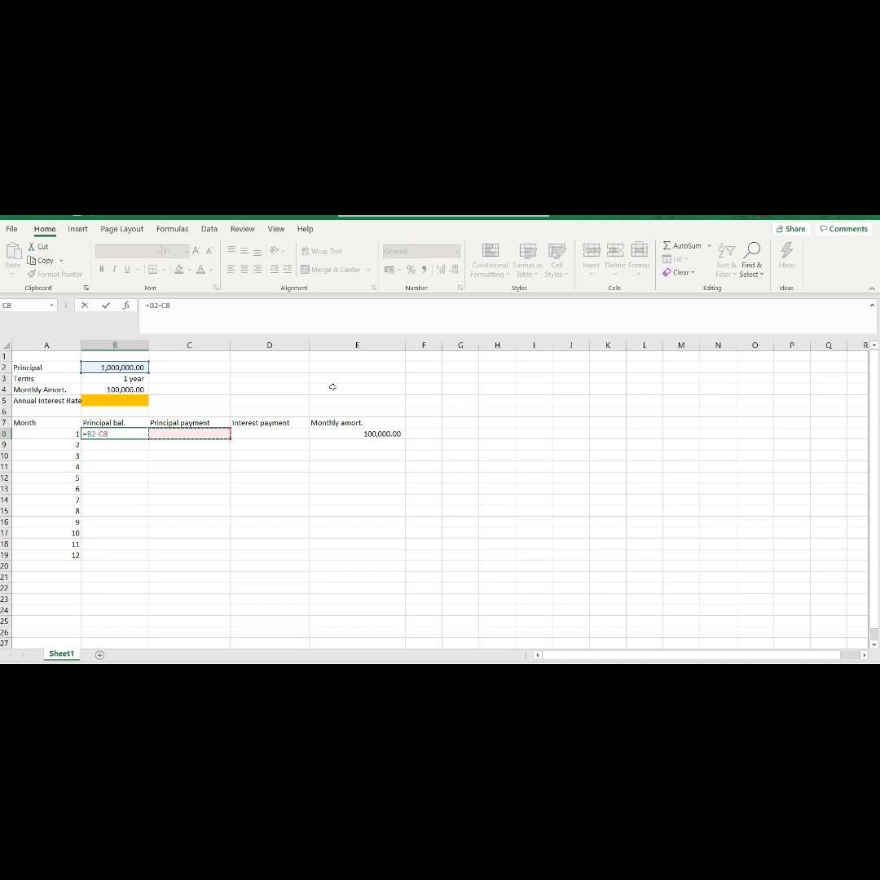
key(Return)
key(Up)
key(Right)
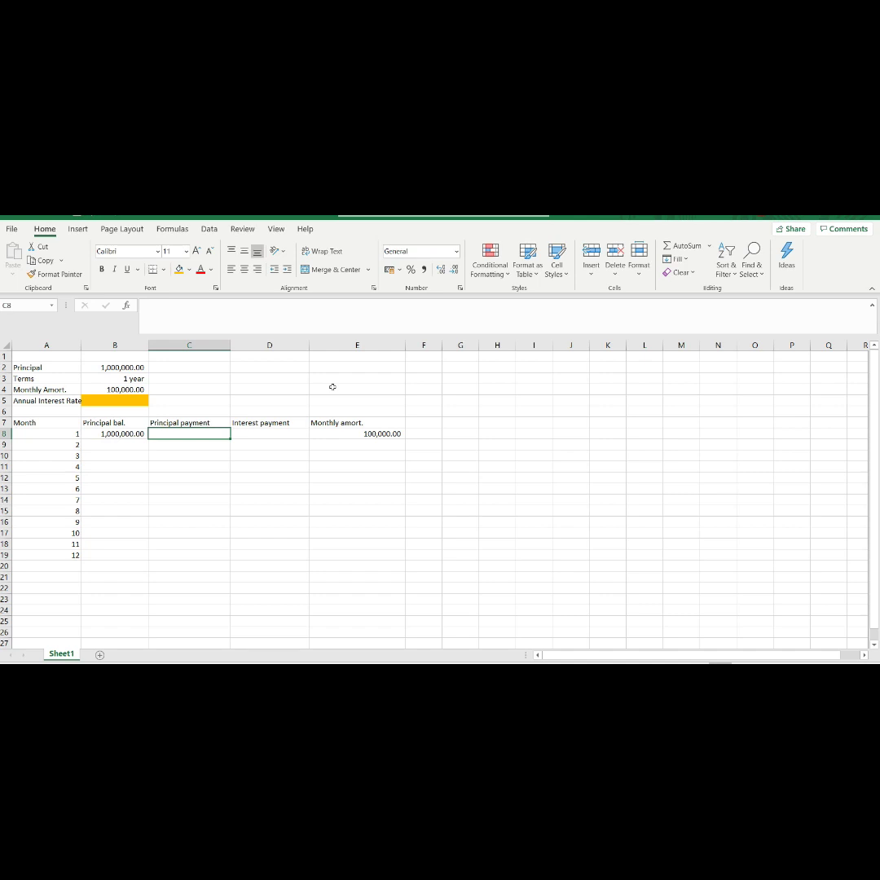
Step: Enter the principal payment formula =E8-D8 in C8
text(=)
key(Right)
key(Right)
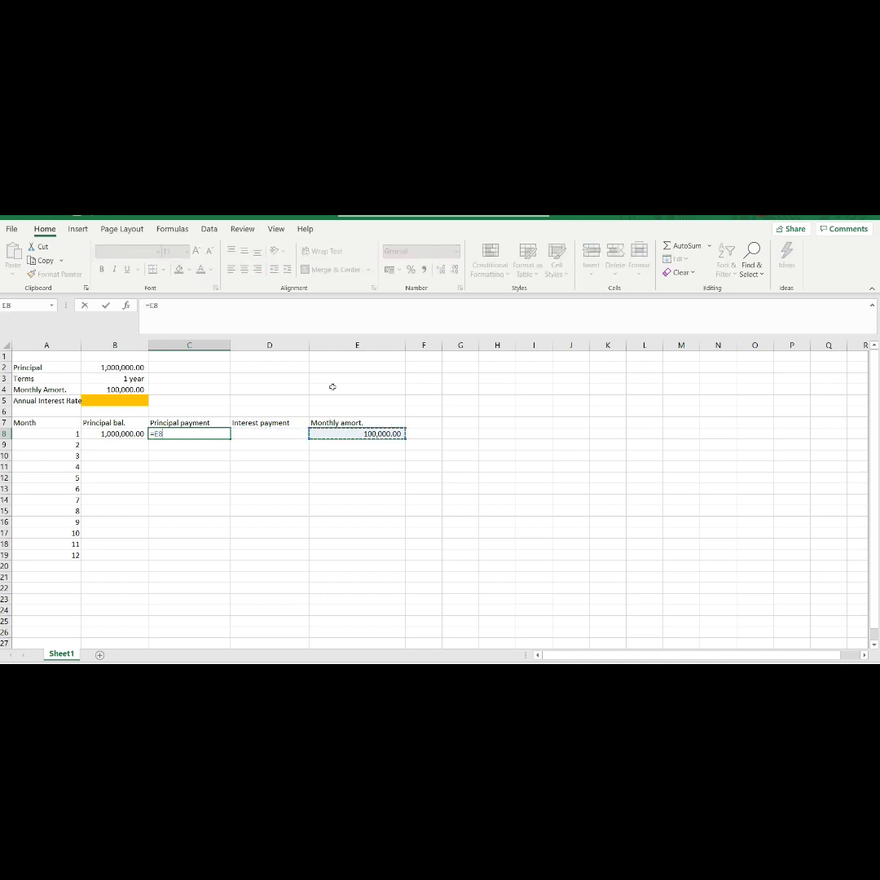
text(-)
key(Right)
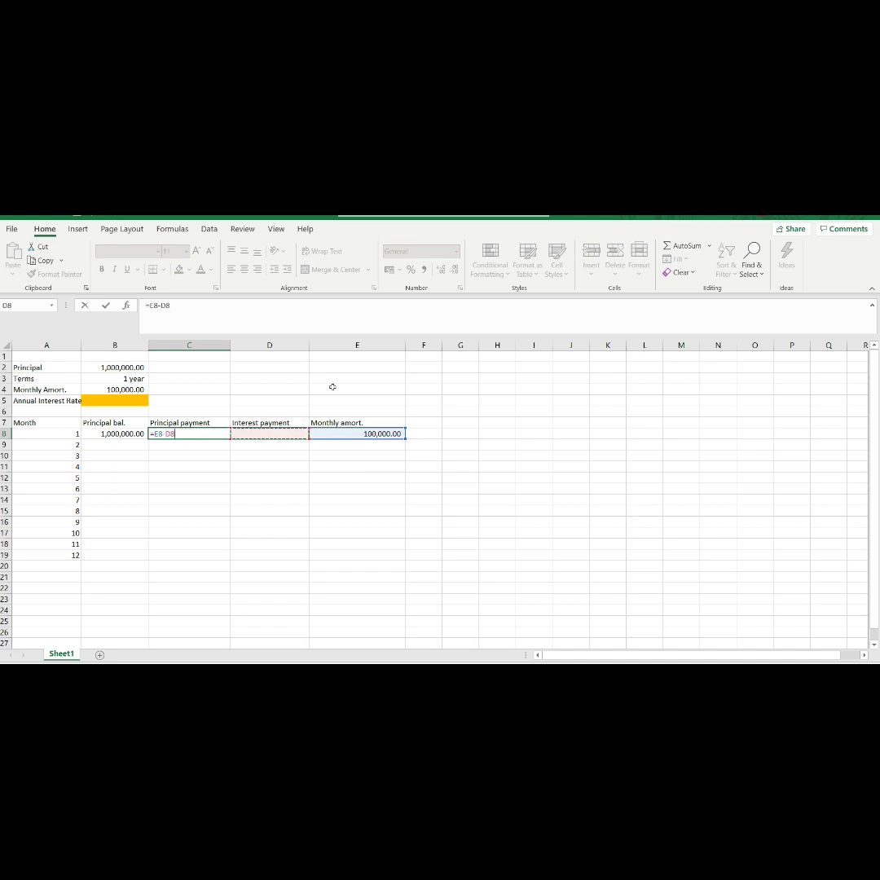
key(Return)
key(Up)
key(Right)
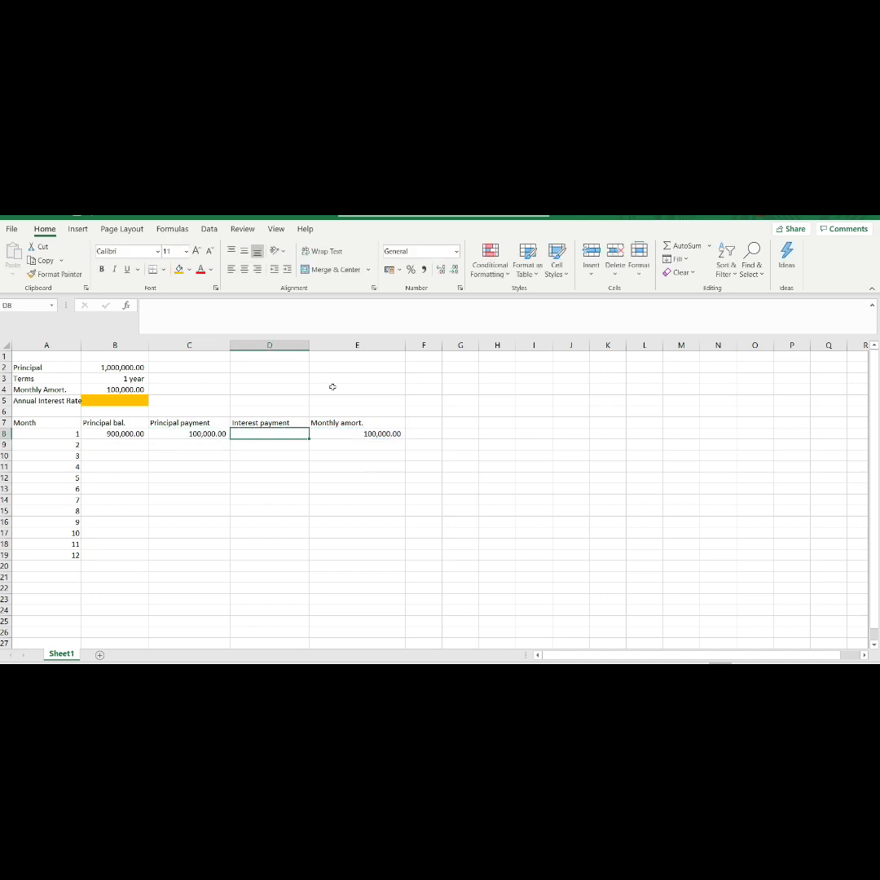
Step: Enter the interest formula =B2*B5/12 in D8
text(=)
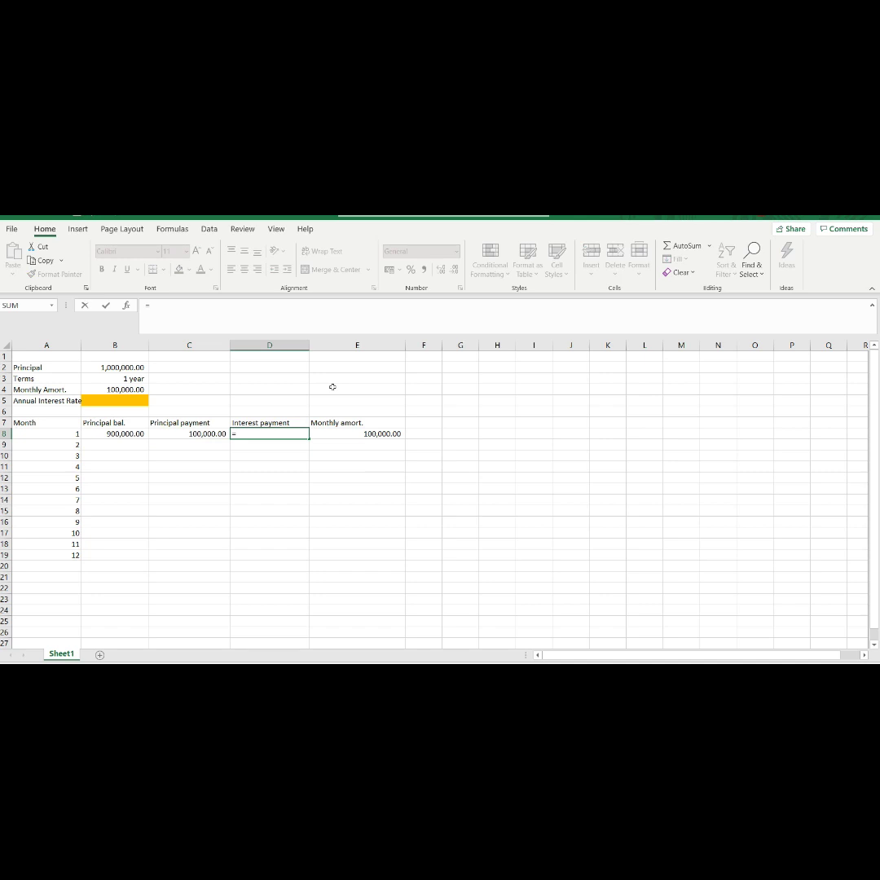
key(Left)
key(Left)
key(Up)
key(Up)
key(Up)
key(Up)
key(Up)
key(Up)
text(*)
key(Left)
key(Left)
key(Up)
key(Up)
key(Up)
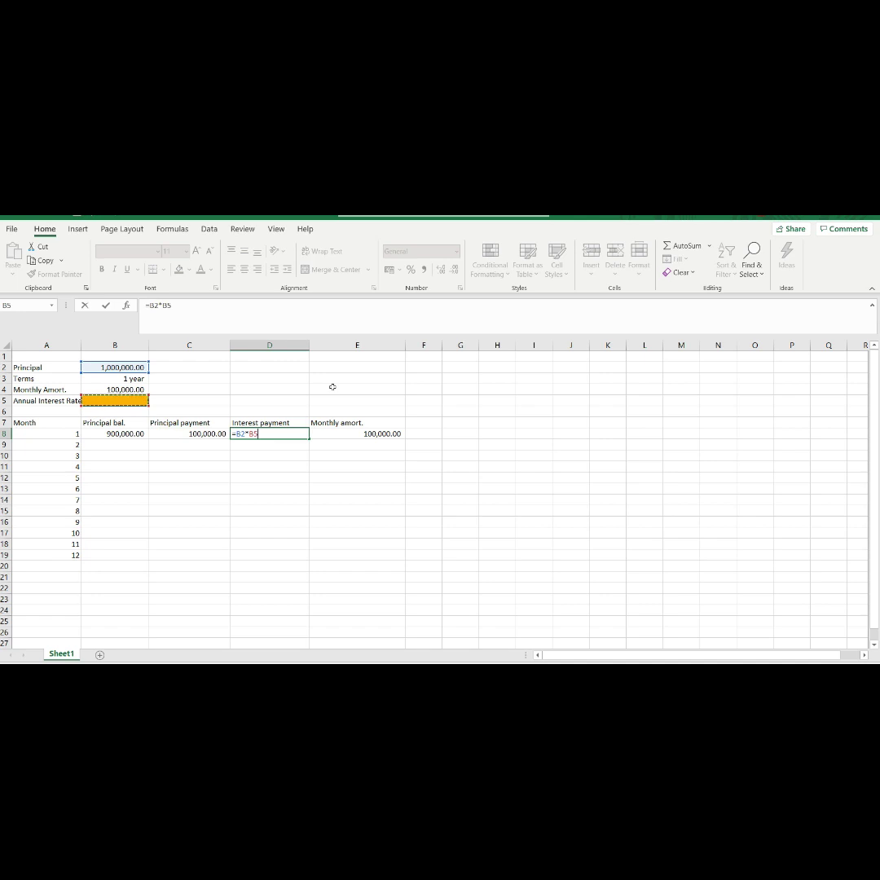
text(/12)
key(Return)
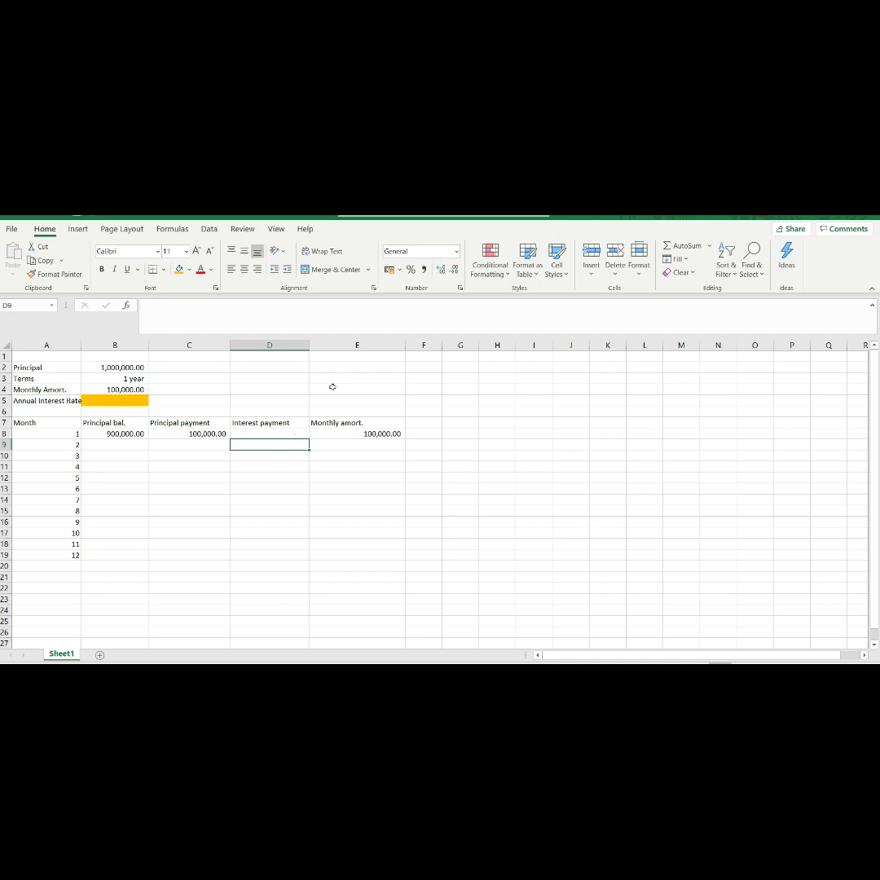
Step: Enter month 2's balance formula =B8-C9 in B9
key(Up)
key(Left)
key(Left)
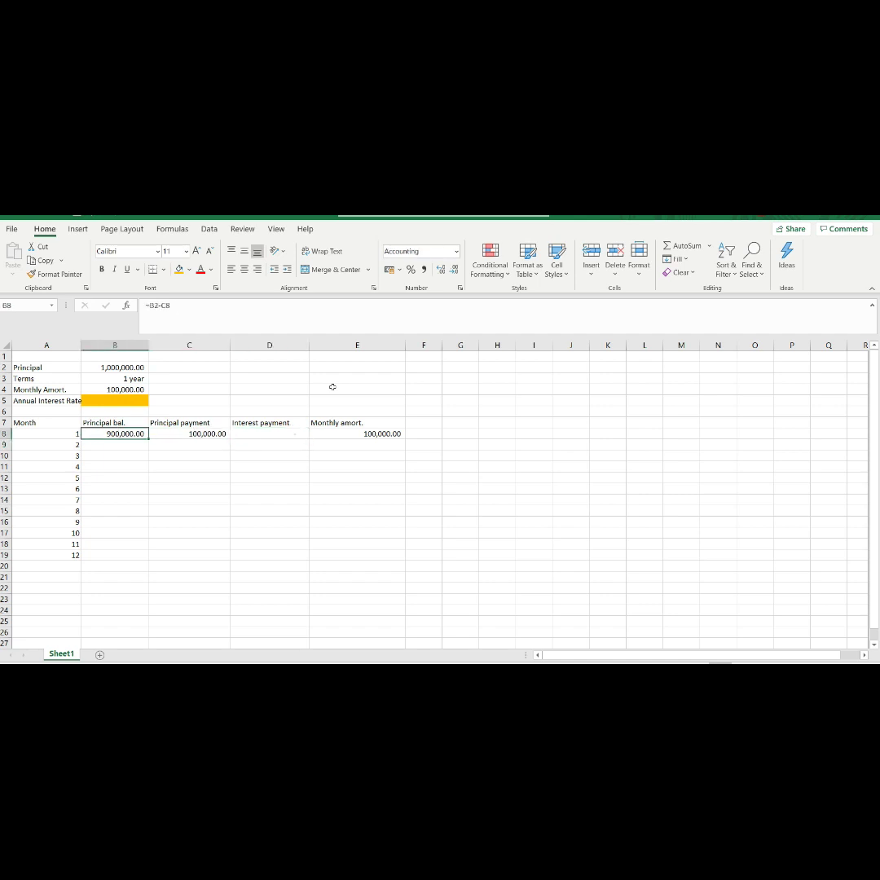
key(Down)
text(=)
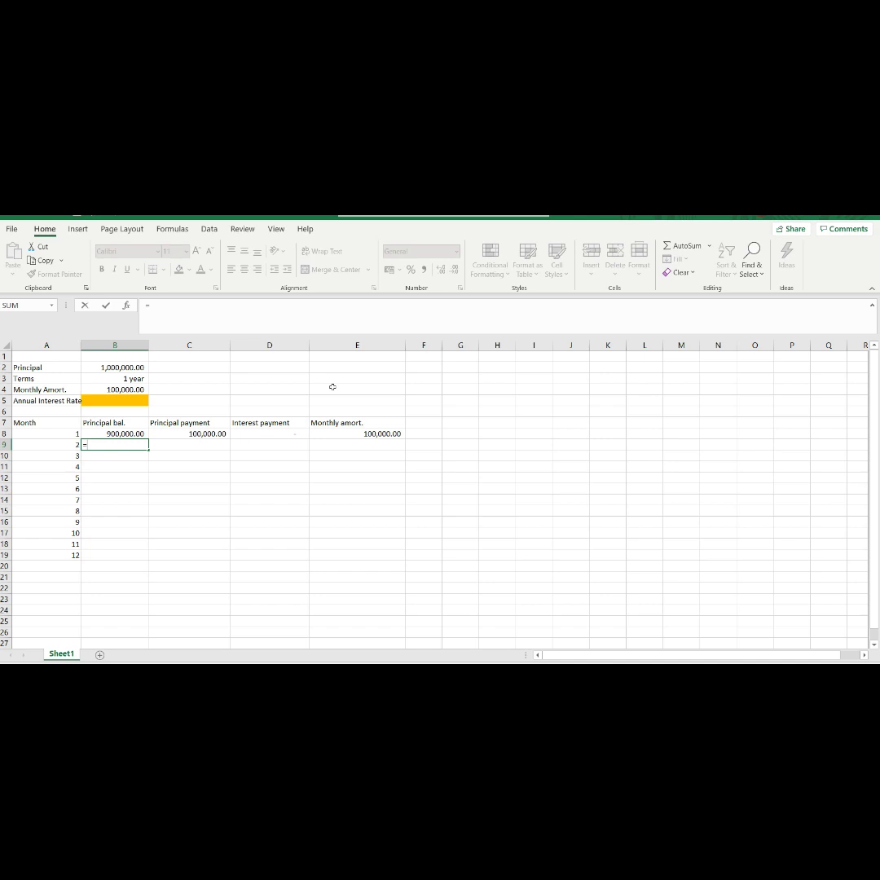
key(Up)
text(-)
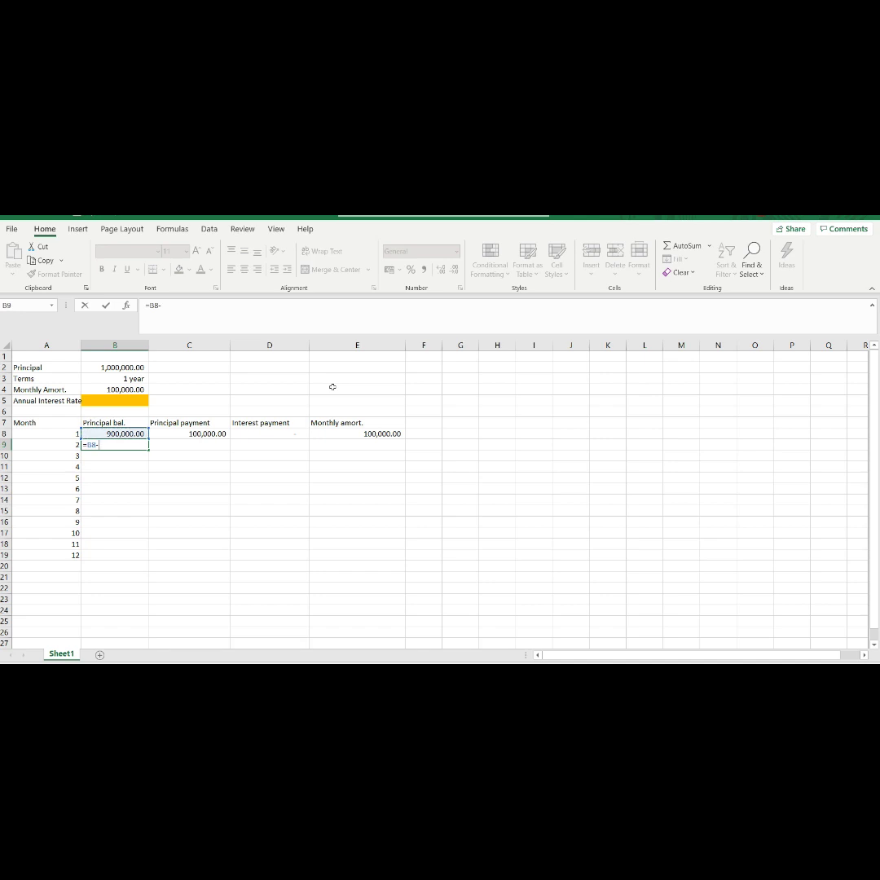
key(Right)
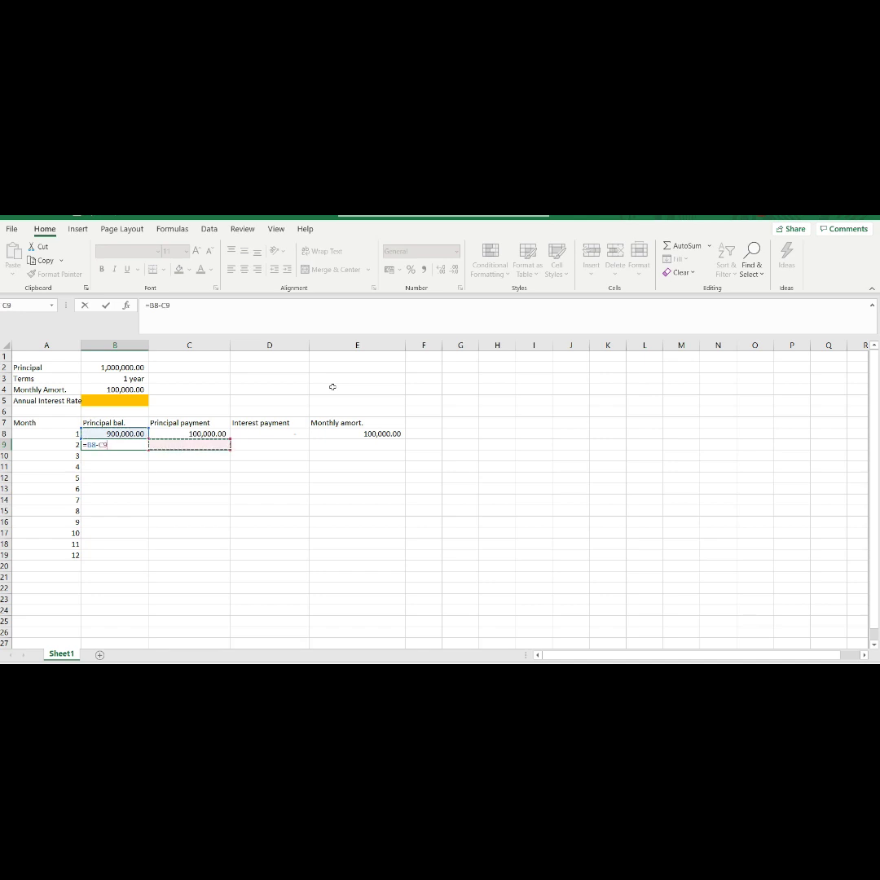
key(Return)
key(Up)
key(Right)
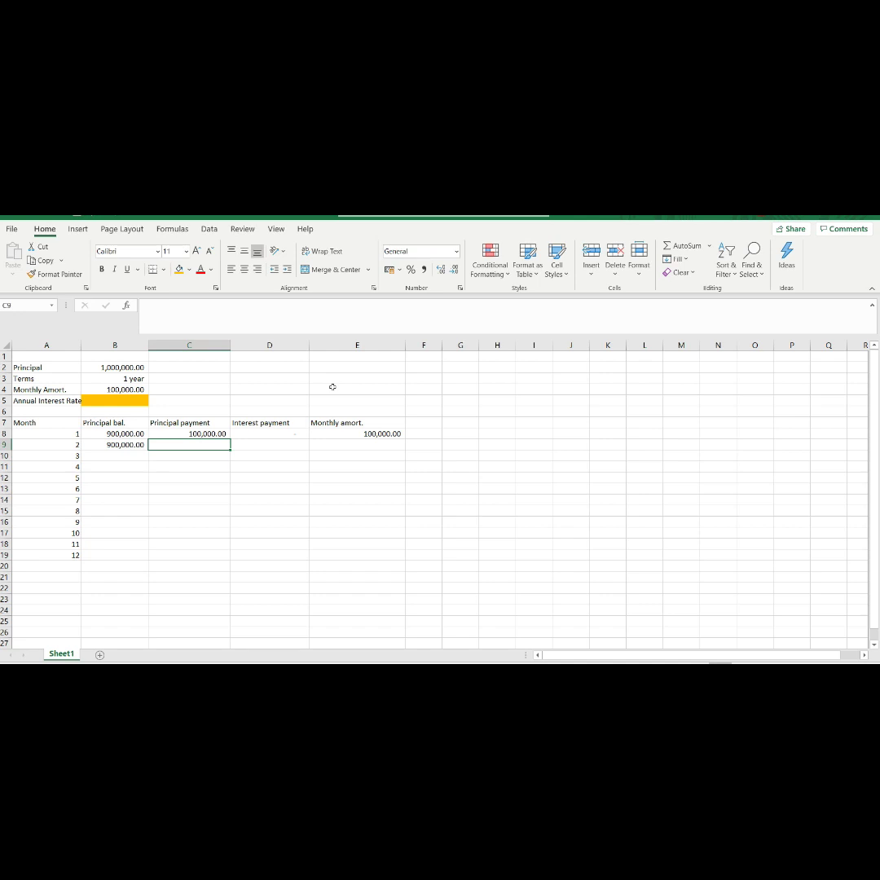
Step: Copy month 1's principal payment formula from C8 into C9
key(Up)
key(ctrl+c)
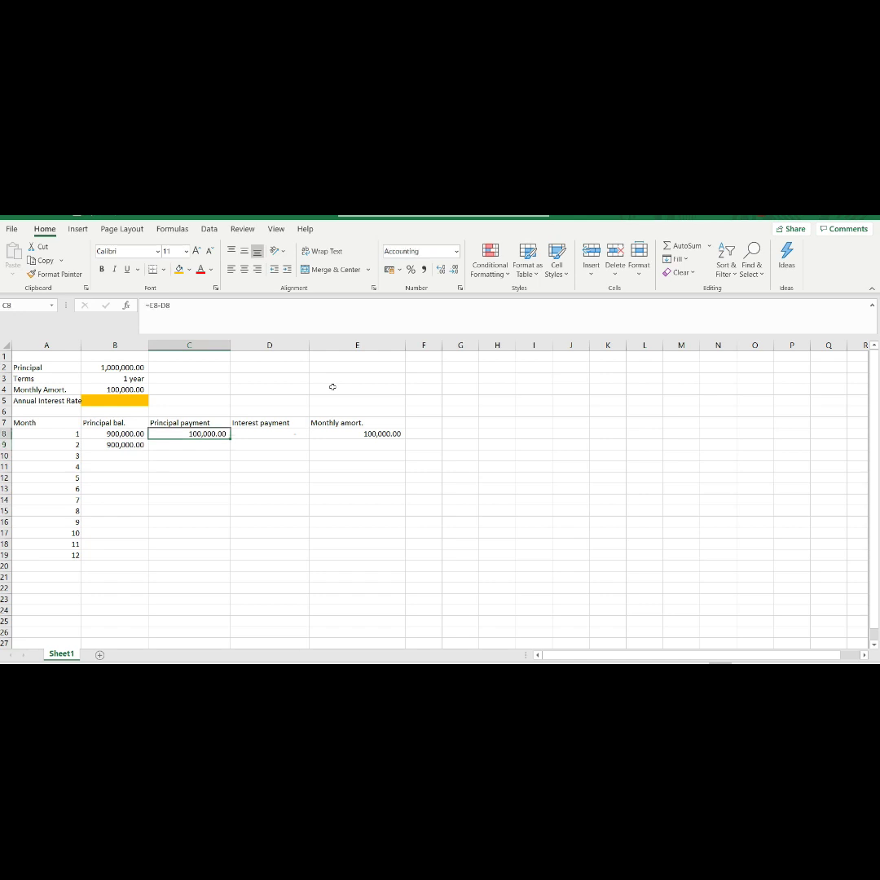
key(Down)
key(ctrl+v)
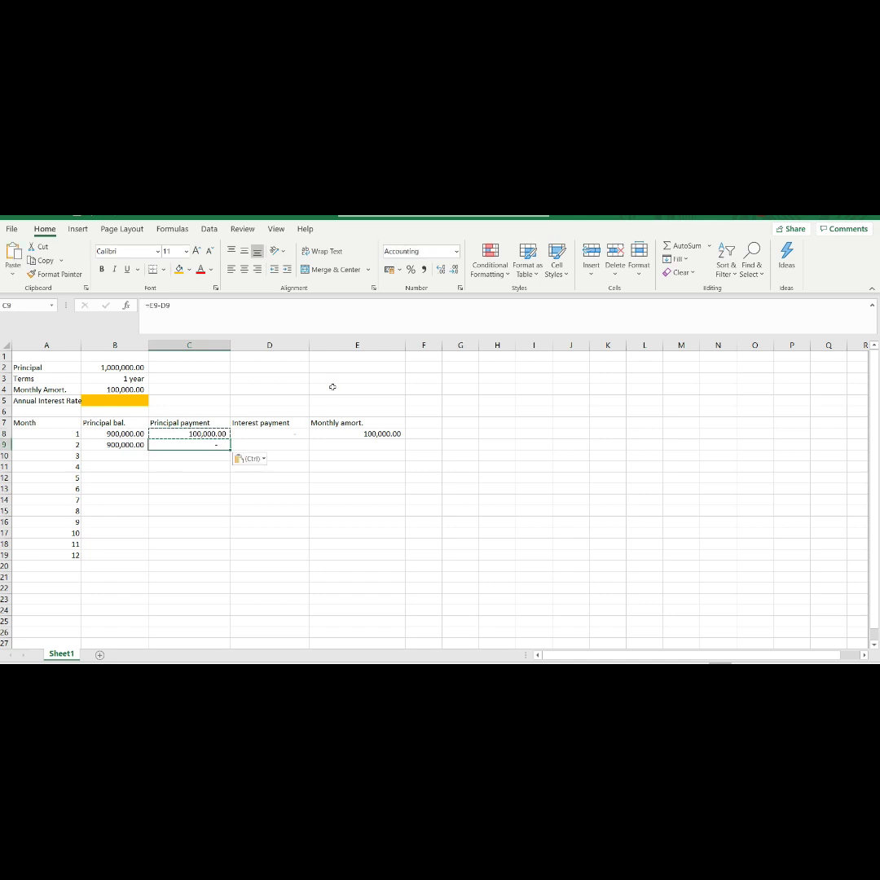
Step: Enter month 2's interest formula =B8*$B$5/12 in D9
key(Right)
text(=)
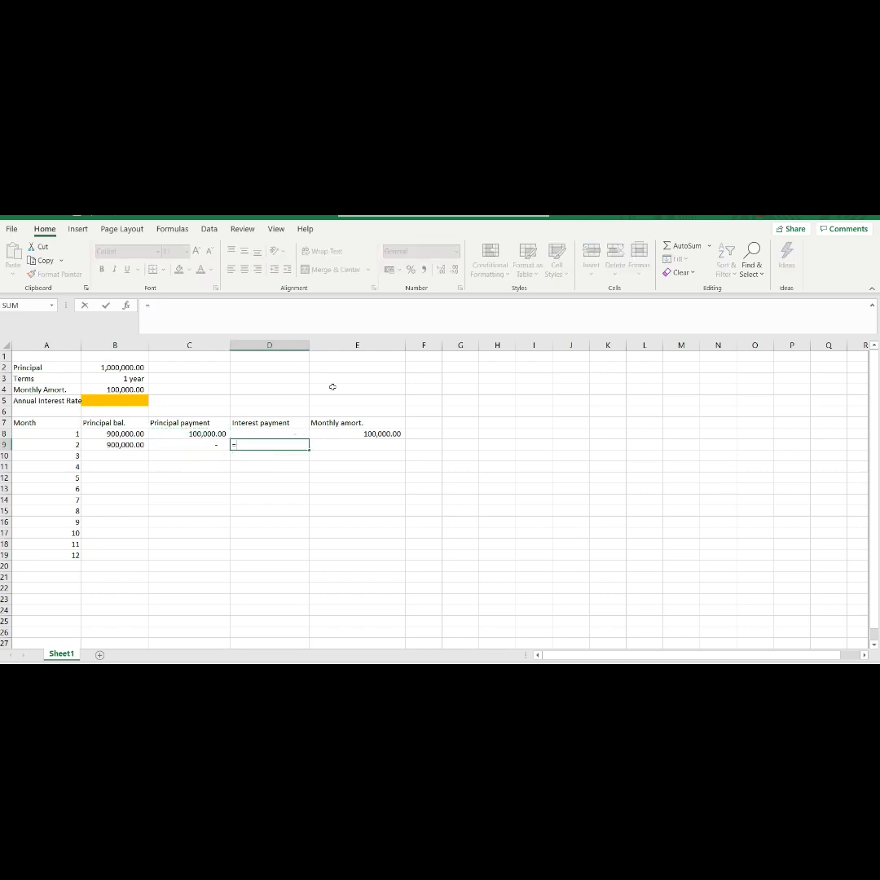
key(Left)
key(Left)
key(Up)
text(*)
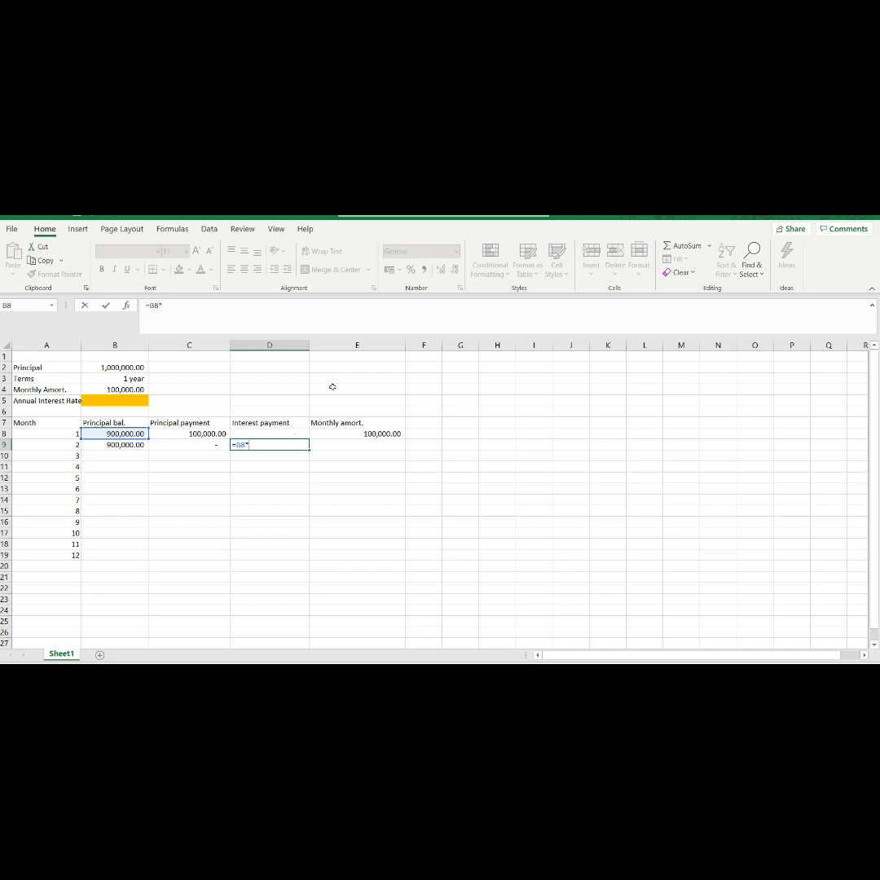
key(Up)
key(Up)
key(Left)
key(Left)
key(Up)
key(Up)
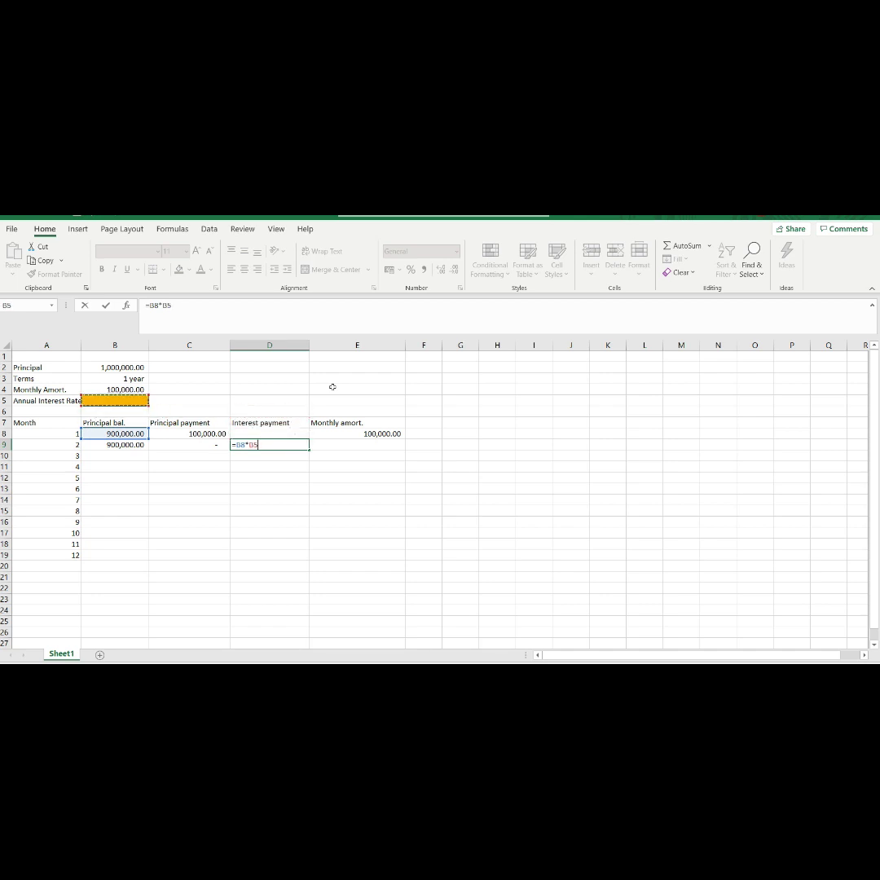
key(F4)
text(/12)
key(Return)
Step: Copy month 1's monthly amortization from E8
key(Up)
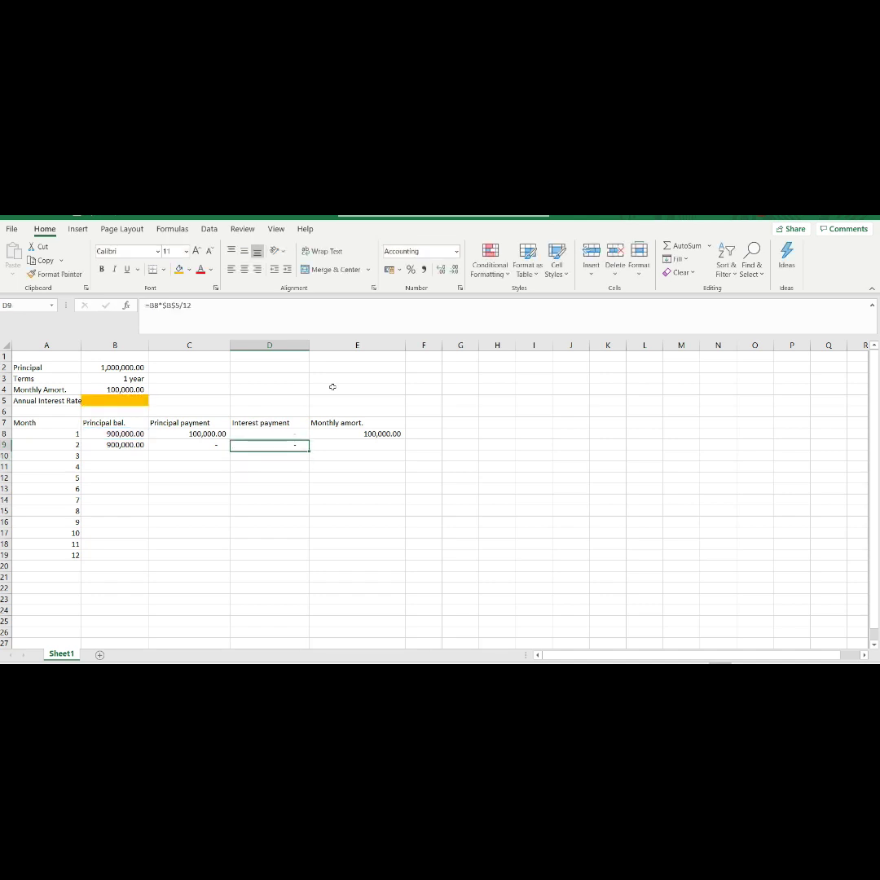
key(Right)
key(Up)
key(ctrl+c)
key(Down)
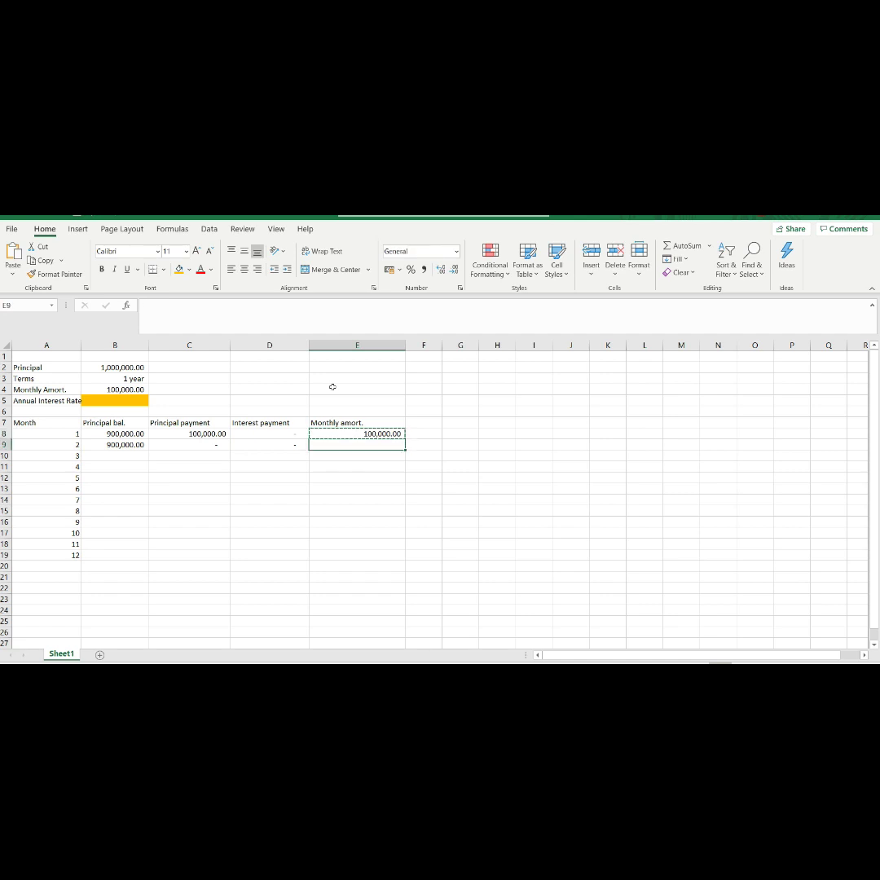
Step: Paste the amortization into E9, then copy month 2's formulas B9:E9 down through row 19
key(ctrl+v)
key(Left)
key(Left)
key(Left)
key(shift+Right)
key(shift+Right)
key(shift+Right)
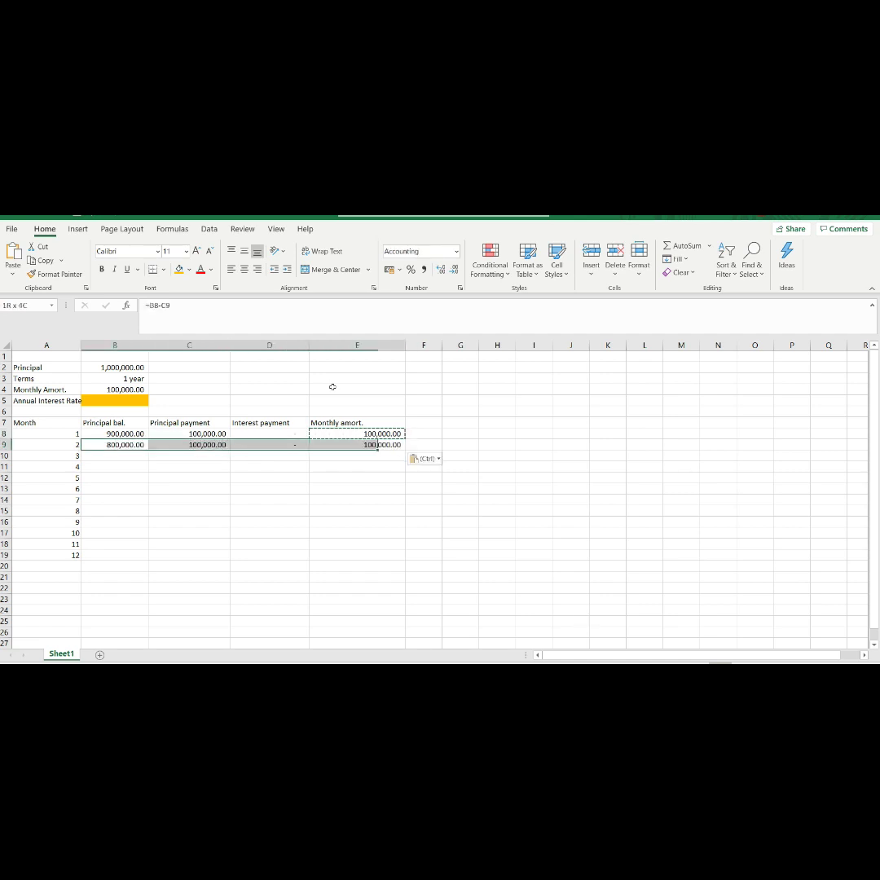
key(ctrl+c)
key(Down)
key(shift+Right)
key(shift+Right)
key(shift+Right)
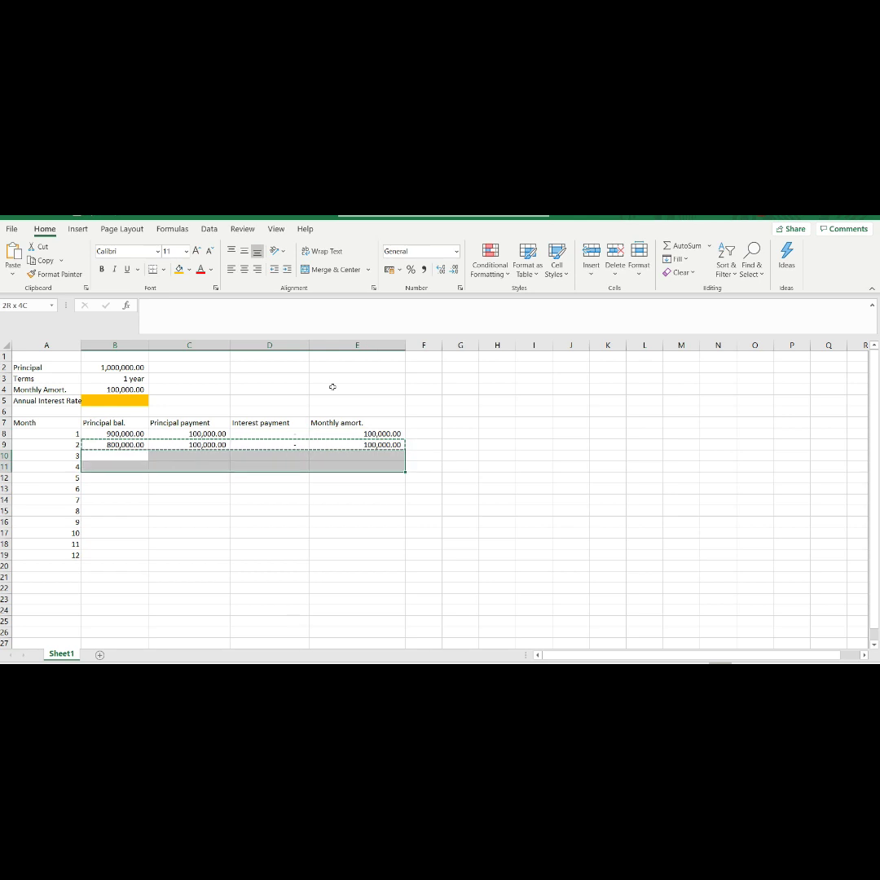
key(shift+Down)
key(shift+Down)
key(shift+Down)
key(shift+Down)
key(shift+Down)
key(shift+Down)
key(shift+Down)
key(shift+Down)
key(shift+Down)
key(shift+Down)
key(shift+Up)
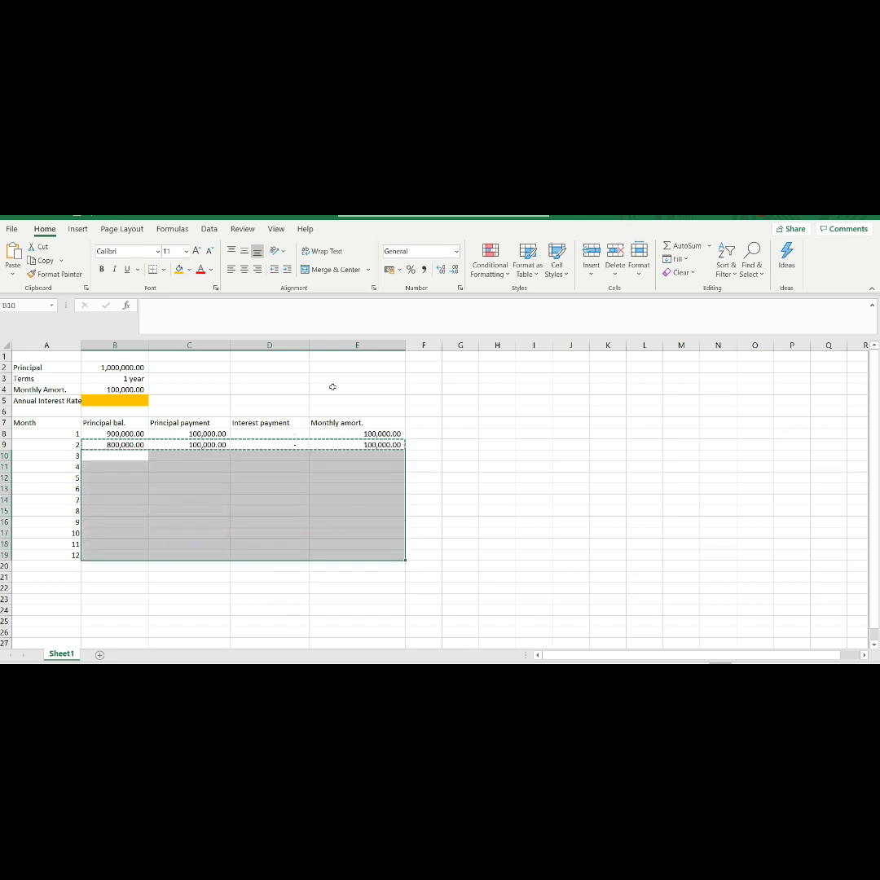
key(ctrl+v)
Step: Check the filled table and return to the annual interest rate cell B5
key(Down)
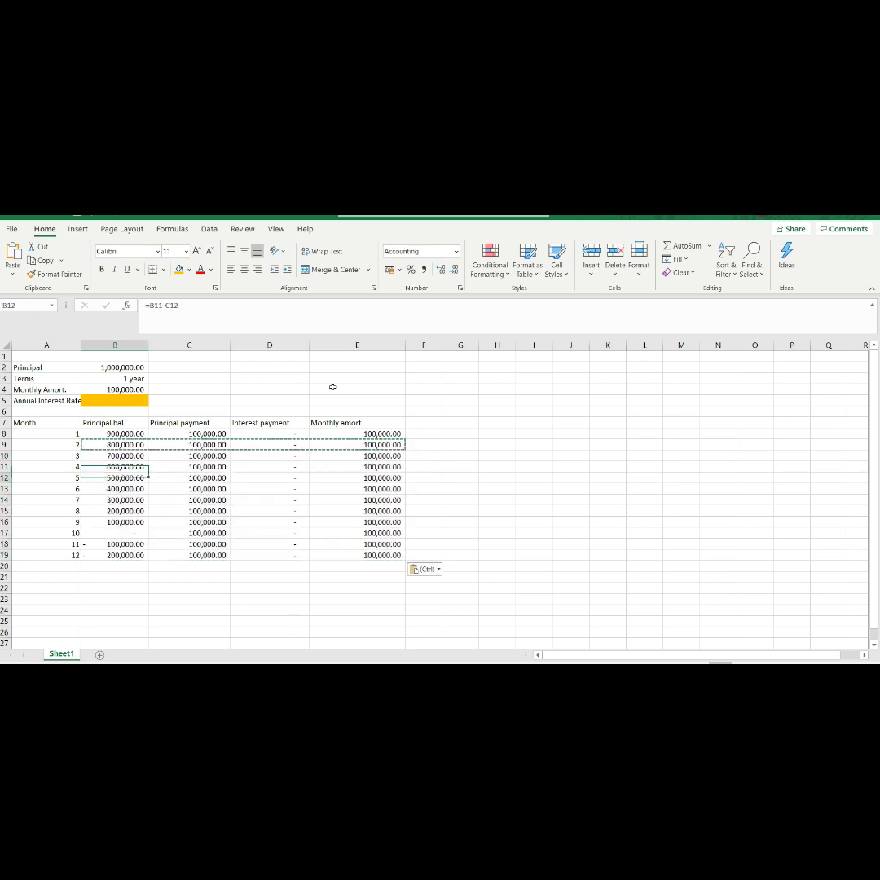
key(Down)
key(Down)
key(Right)
key(Right)
key(Up)
key(Up)
key(Up)
key(Up)
key(Up)
key(Up)
key(Up)
key(Up)
key(Up)
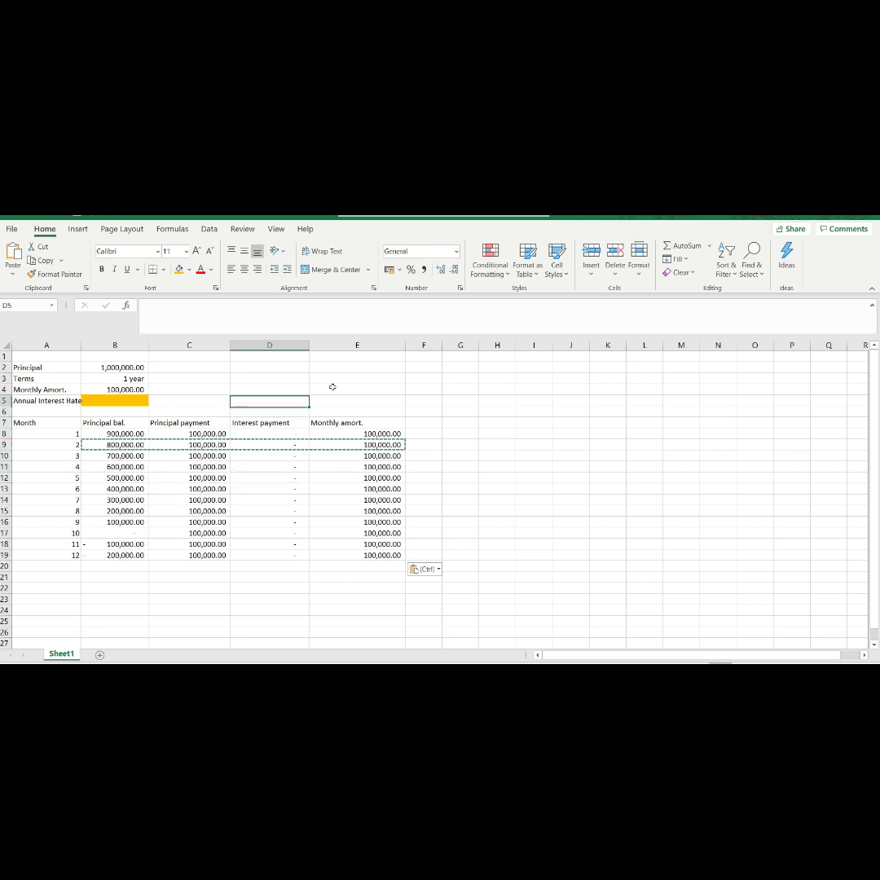
key(Left)
key(Left)
key(Down)
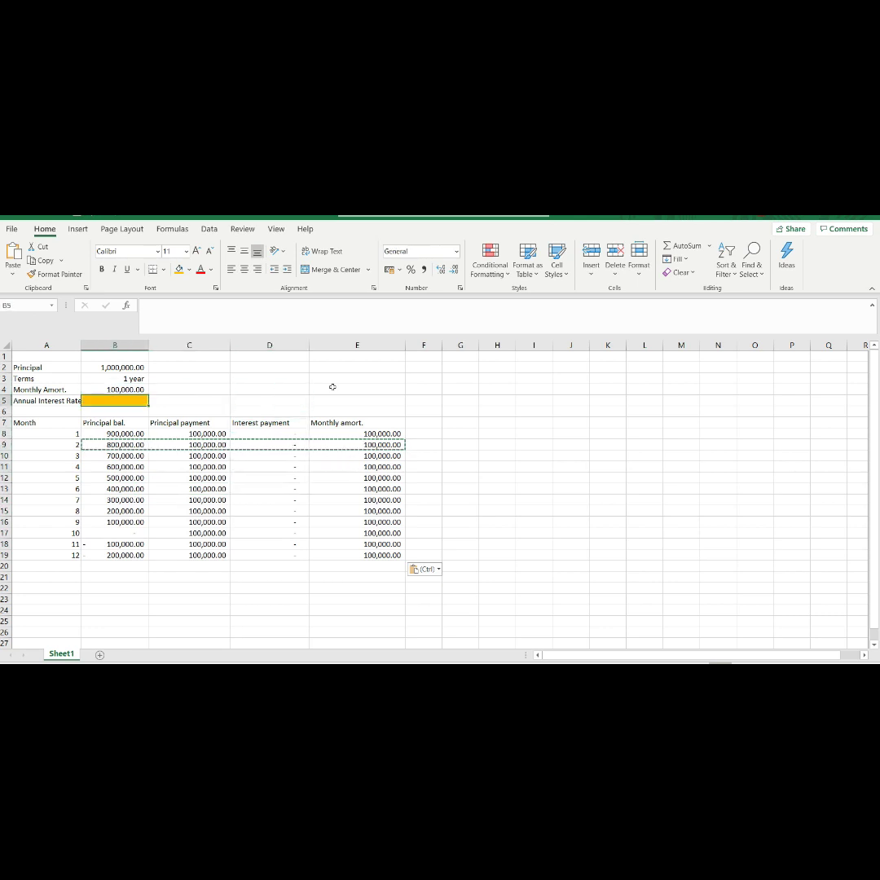
Step: Goal Seek B19 to 0 by changing B5, giving a 0.350742489 annual rate
click(209, 230)
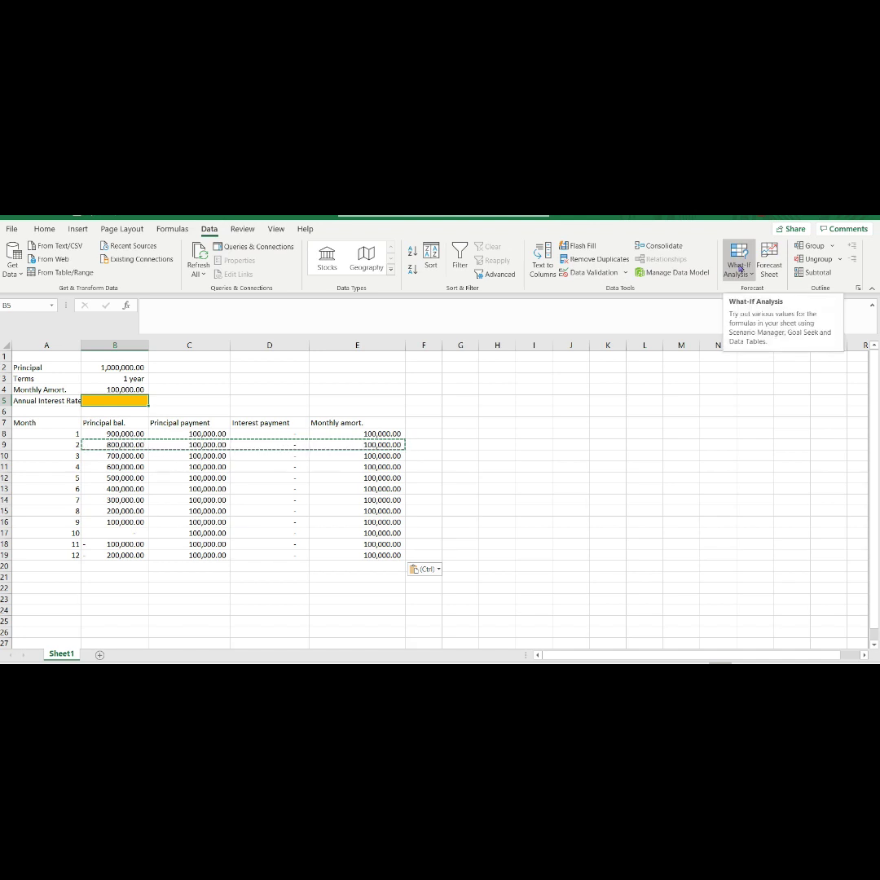
click(739, 269)
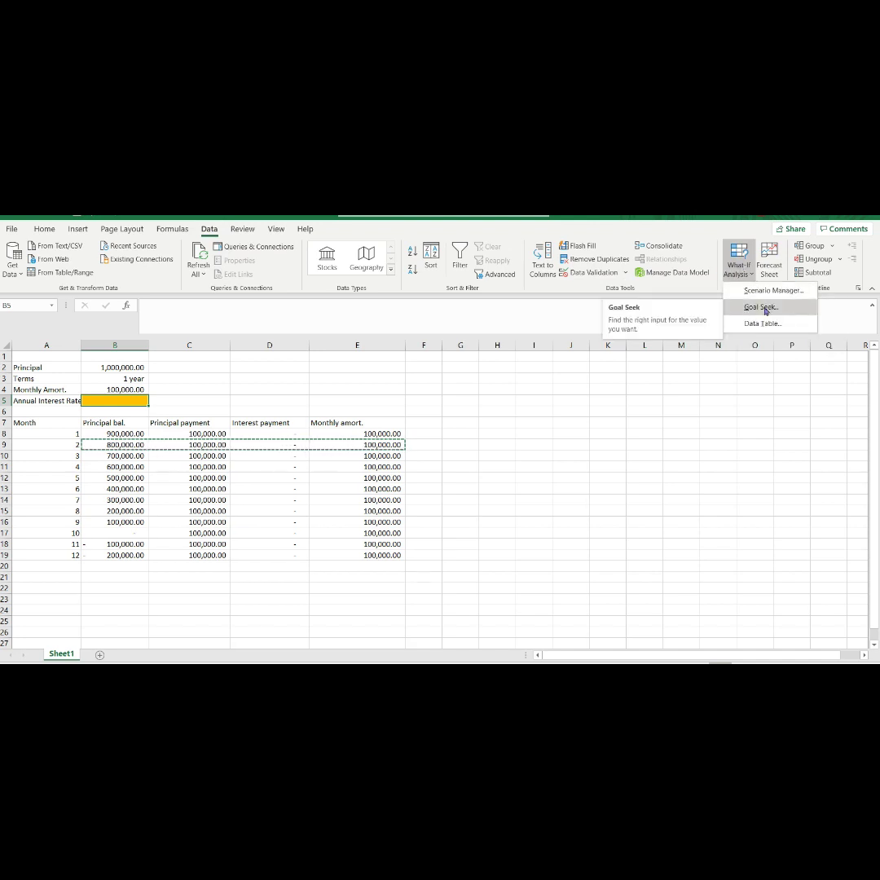
click(764, 307)
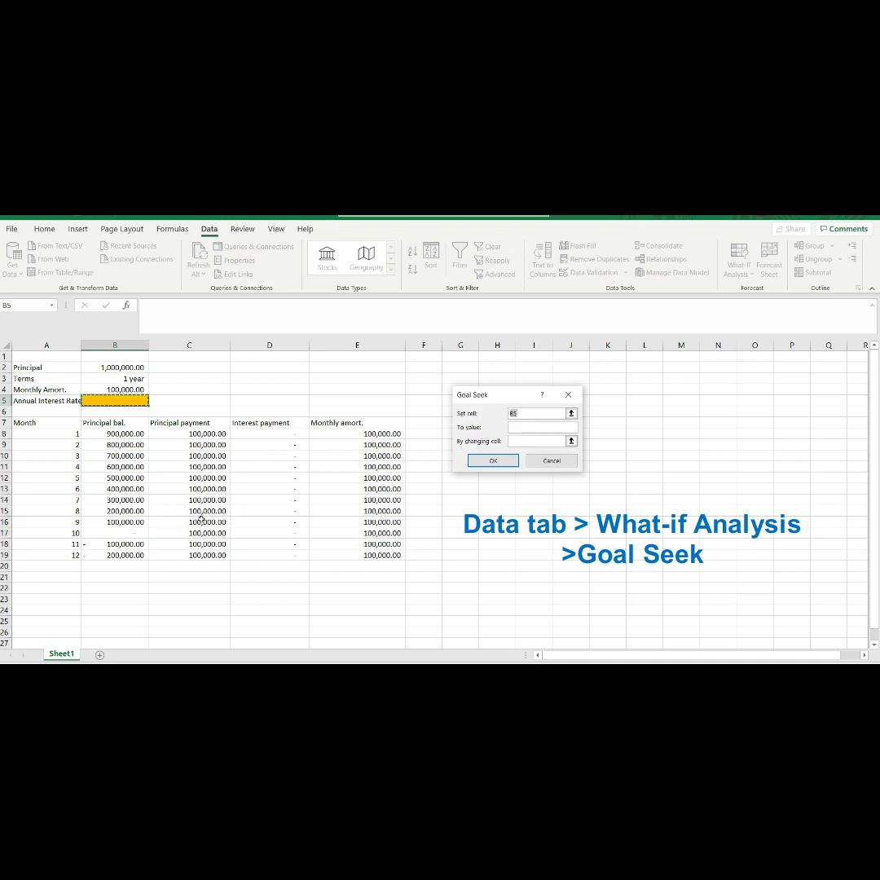
click(127, 554)
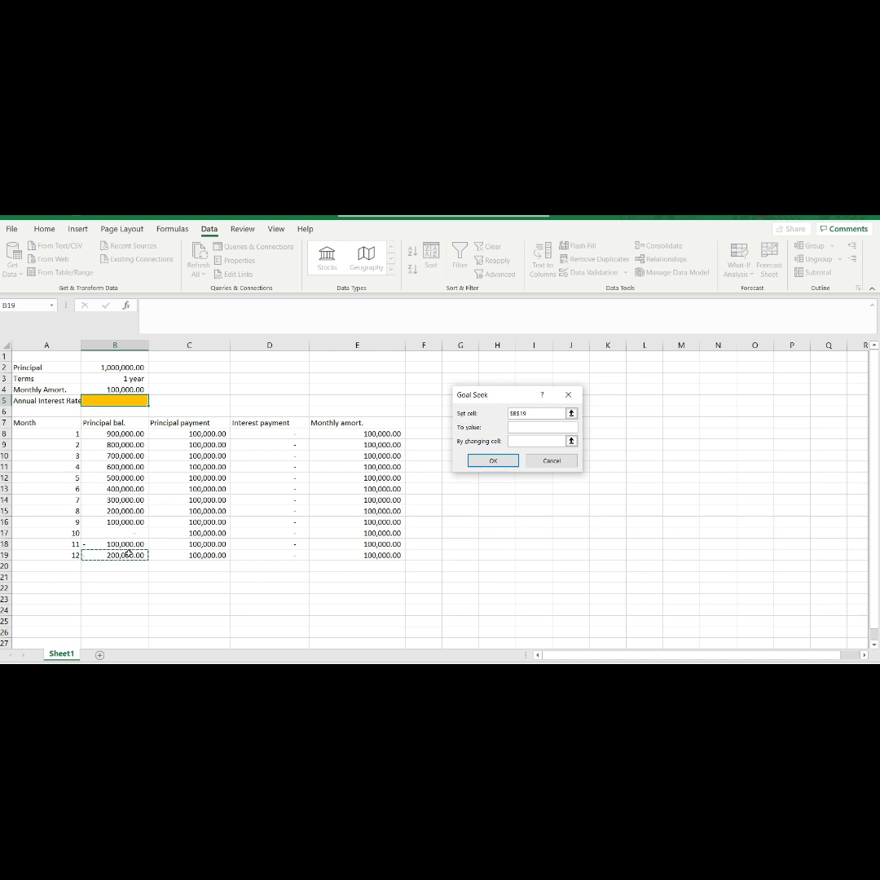
click(523, 429)
click(133, 400)
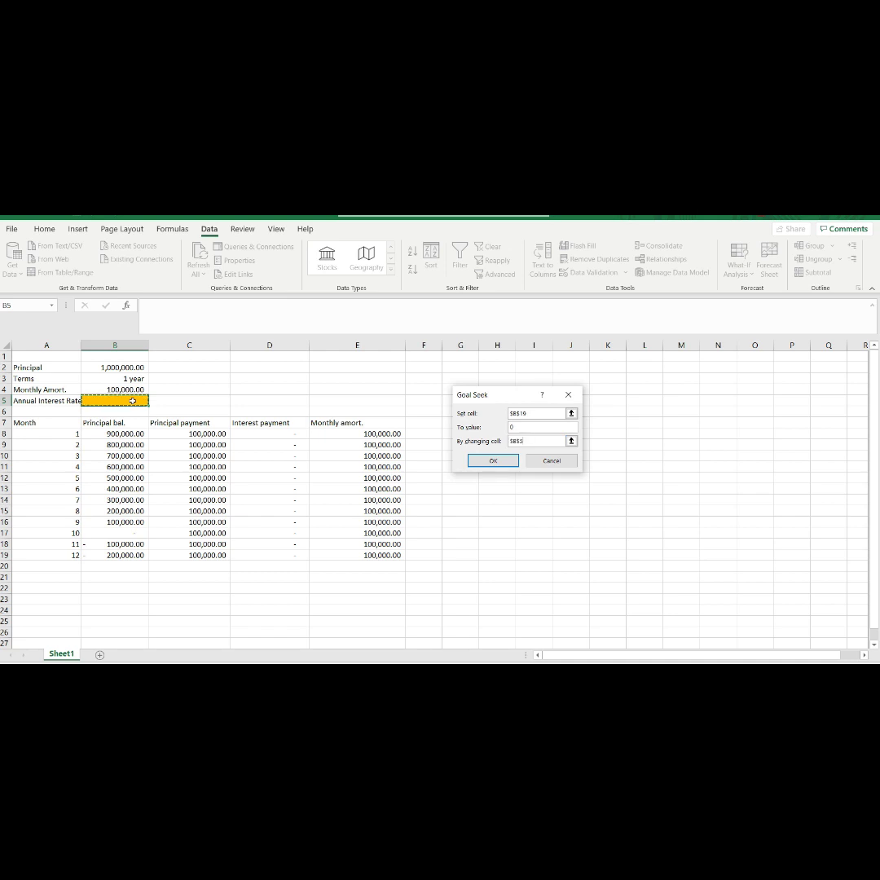
click(503, 460)
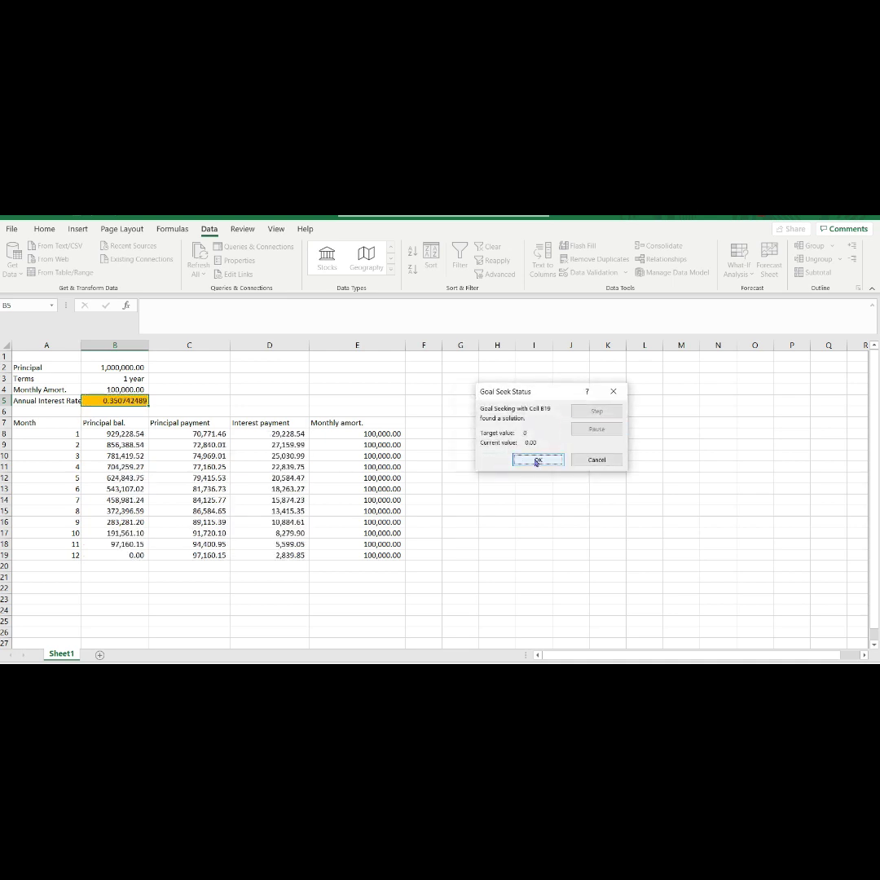
click(536, 461)
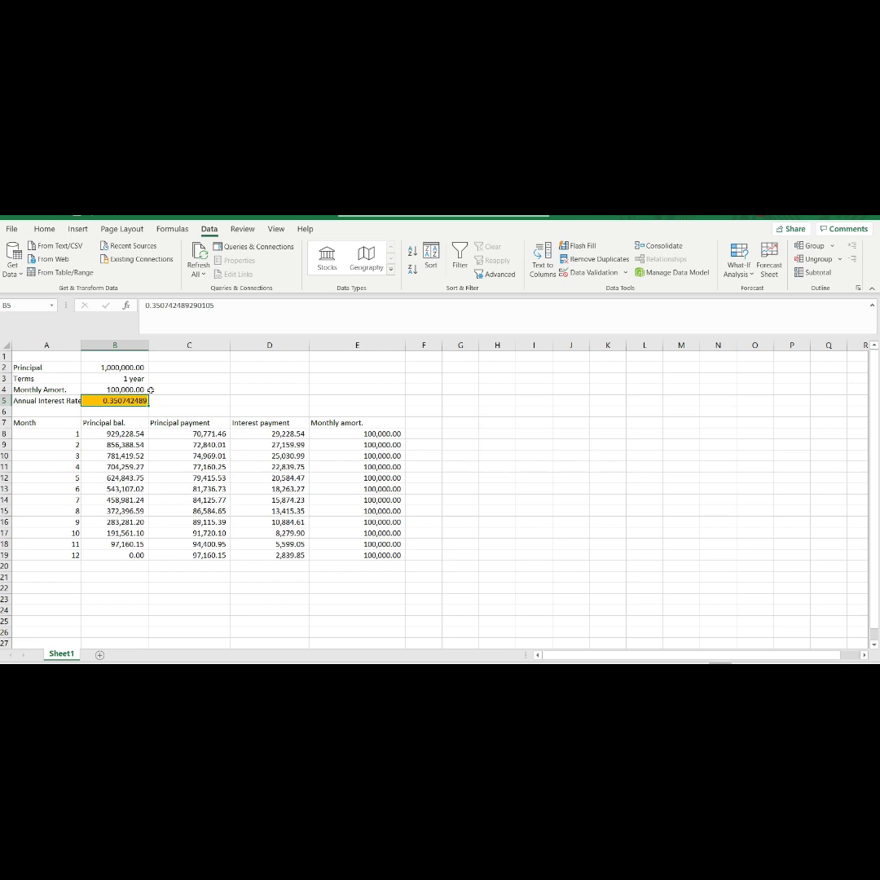
Step: Format B5 as a percentage (35%) and AutoSum the interest payments in D21, totalling 200,000.00
key(ctrl+shift+5)
click(271, 444)
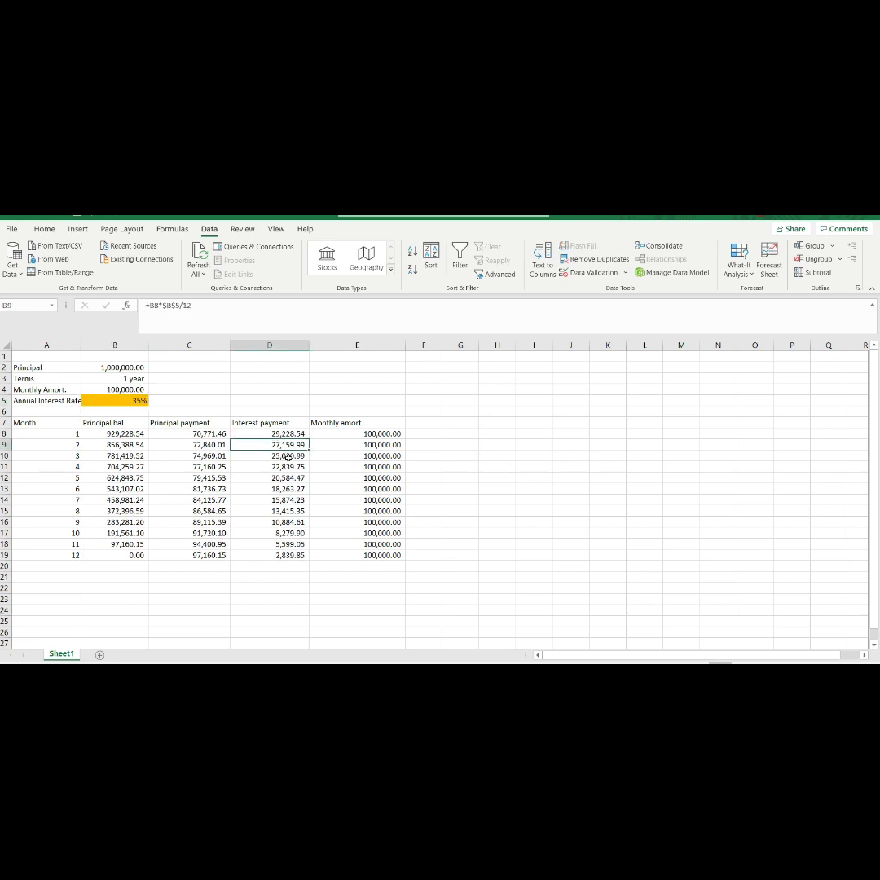
click(277, 576)
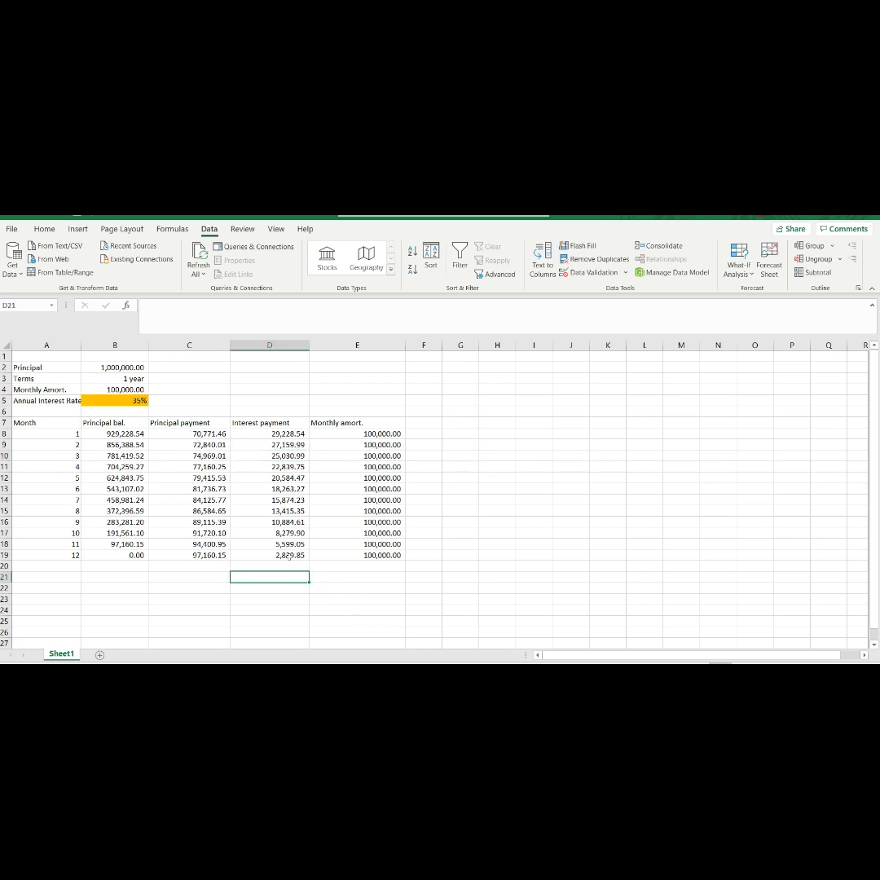
key(alt+equal)
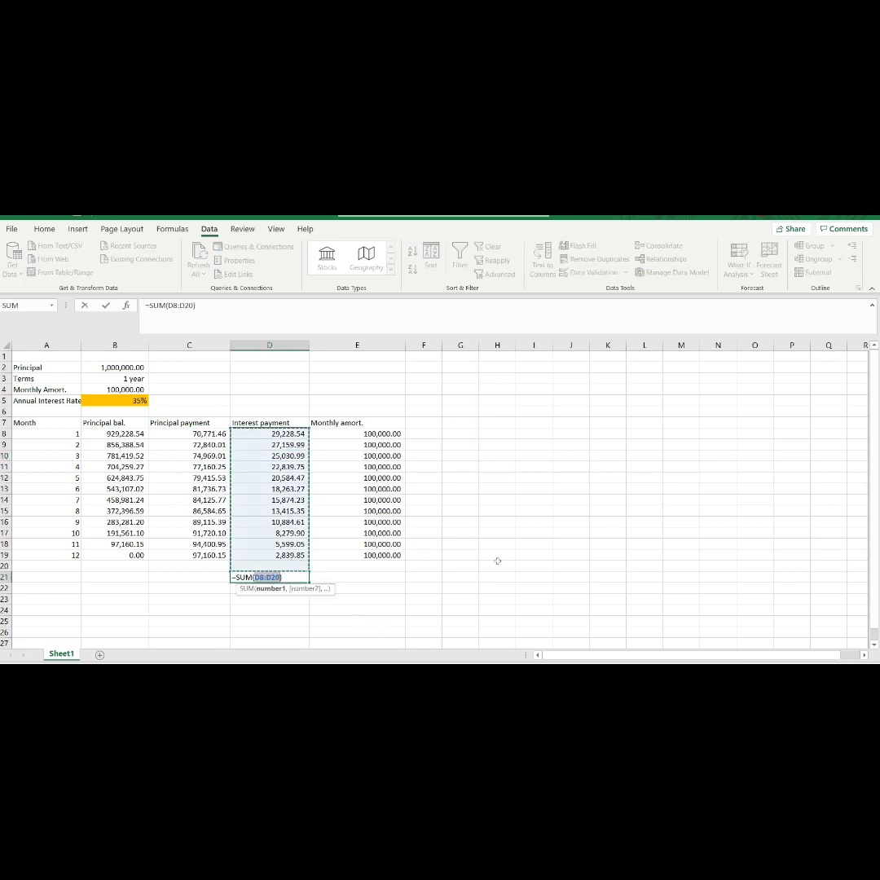
key(Return)
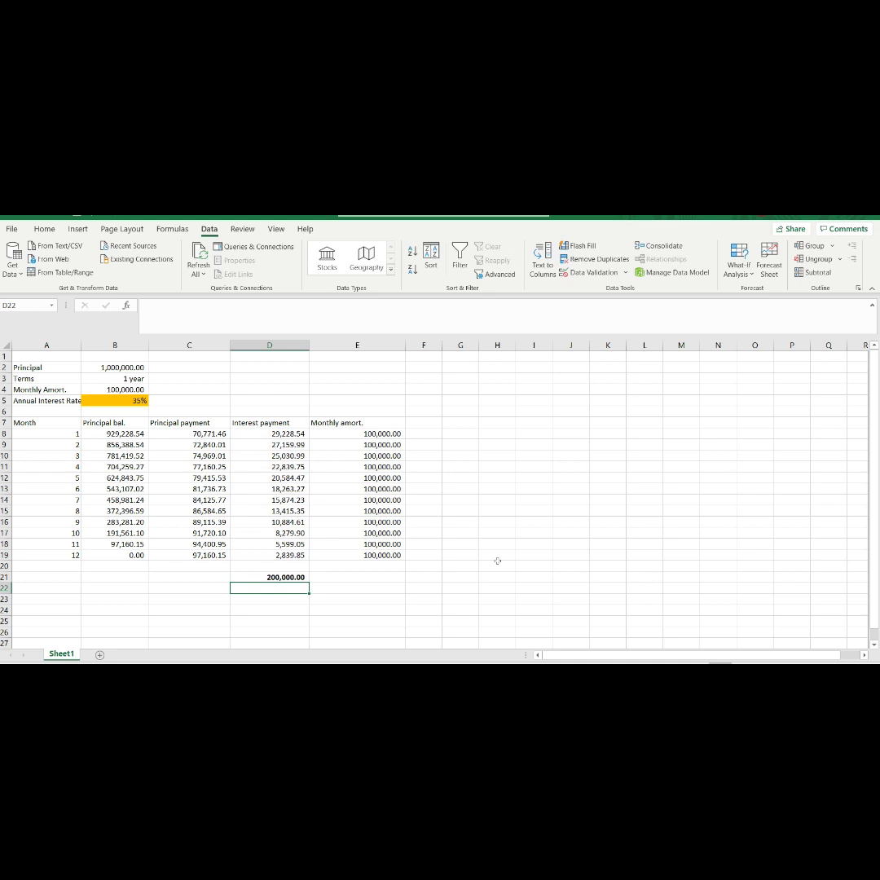